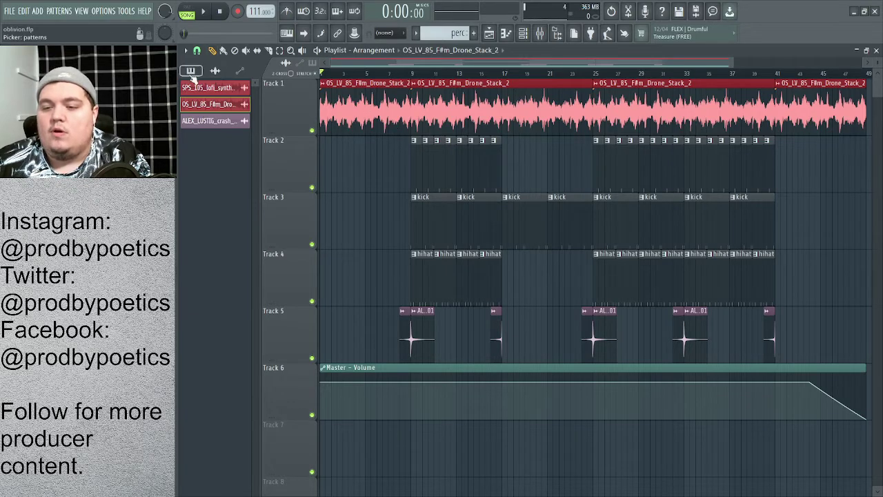
Time-stretch the OS_LV_85_F#m_Drone_Stack_2 clip at the start of Track 1 to 5 bars and start playback
{"action": "left_click", "coordinate": [190, 70]}
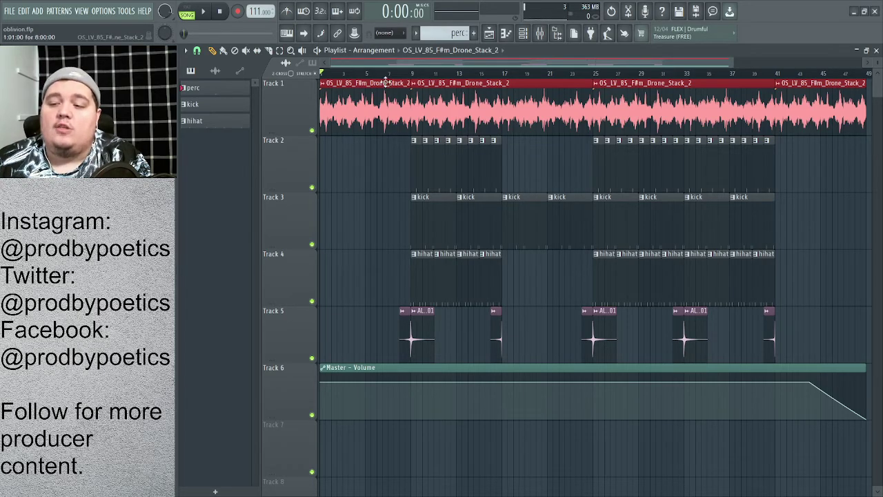
{"action": "left_click_drag", "start_coordinate": [405, 88], "coordinate": [366, 110]}
{"action": "key", "text": "space"}
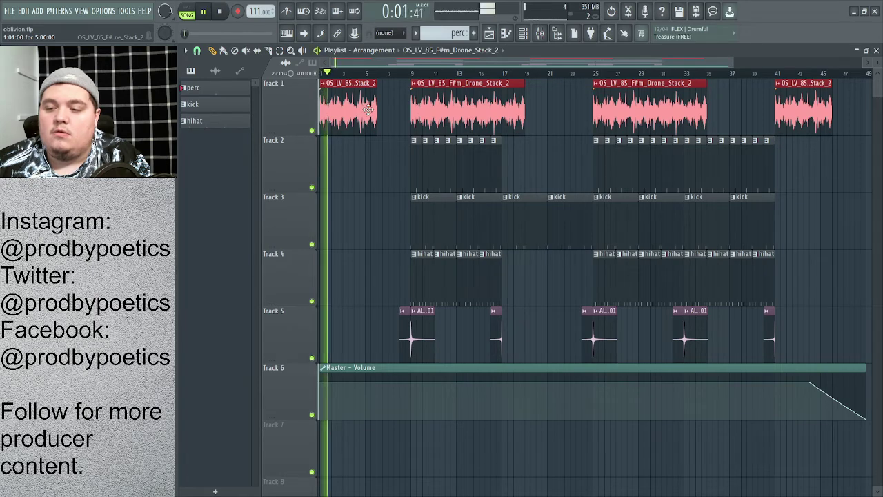
Bypass Fruity parametric EQ 2 and Fruity Reeverb 2 on the melody's mixer insert 1, and return to the playlist
{"action": "double_click", "coordinate": [367, 110]}
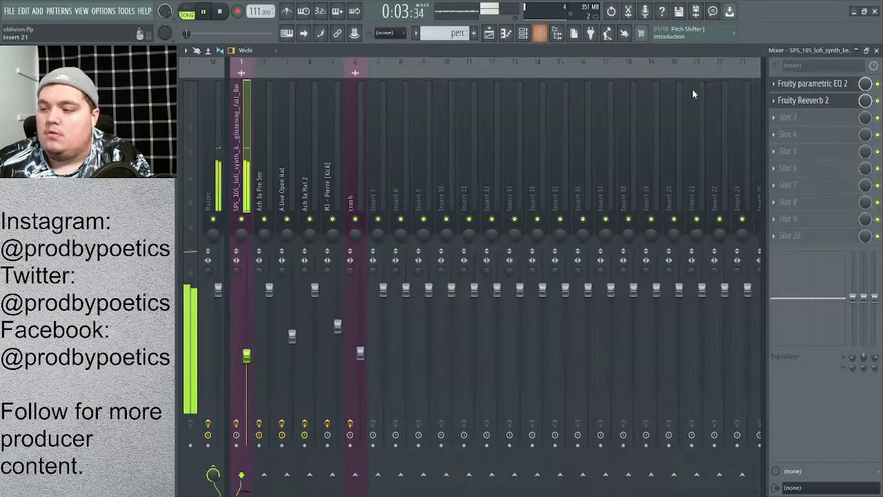
{"action": "key", "text": "F9"}
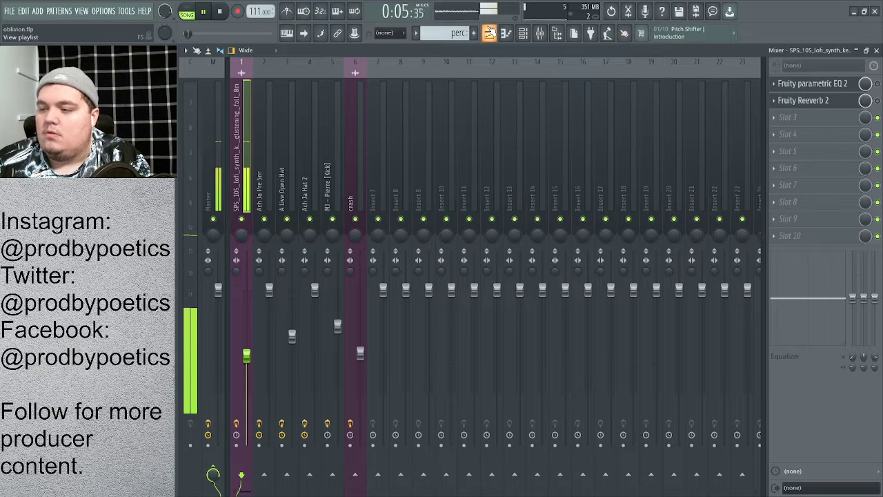
{"action": "left_click", "coordinate": [489, 34]}
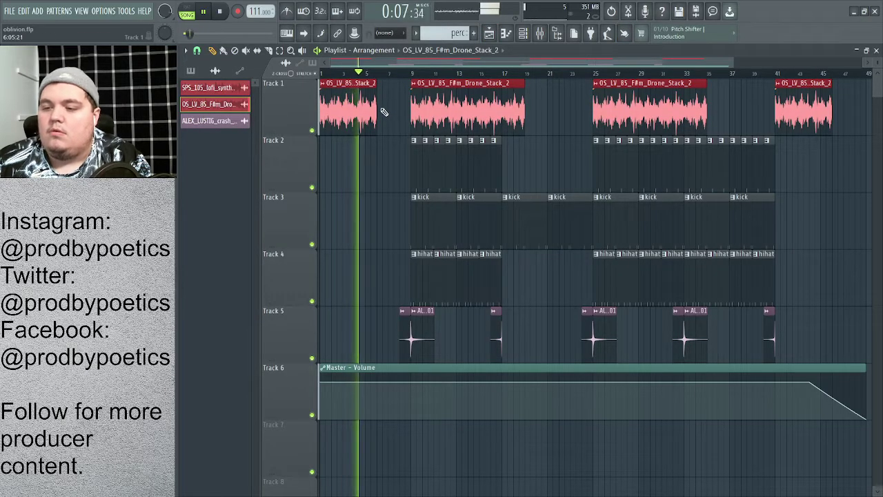
Stop playback and stretch the first drone clip on Track 1 back to 8 bars
{"action": "key", "text": "space"}
{"action": "left_click_drag", "start_coordinate": [375, 114], "coordinate": [407, 131]}
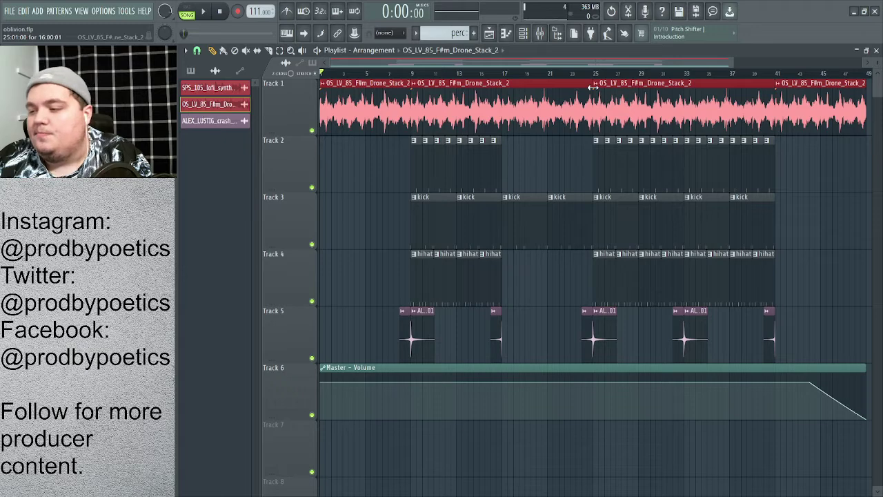
Re-enable Fruity parametric EQ 2 on mixer insert 1 and examine its curve while the song plays
{"action": "left_click", "coordinate": [540, 32]}
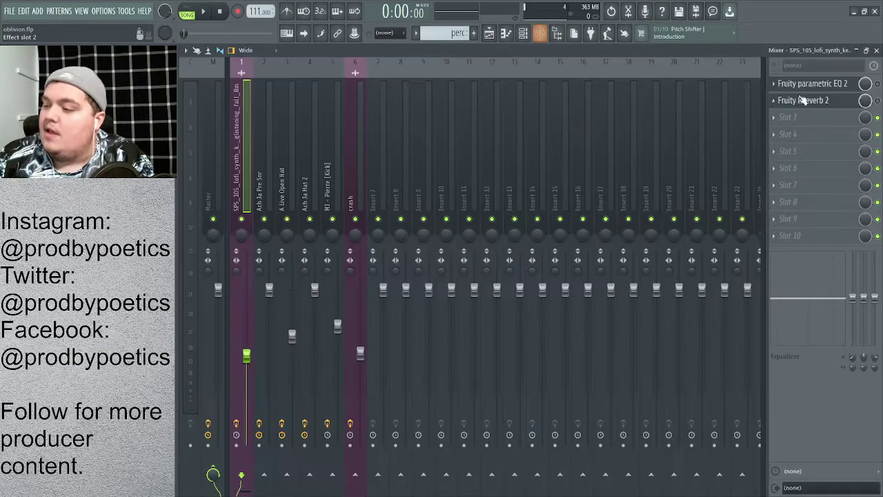
{"action": "left_click", "coordinate": [837, 83]}
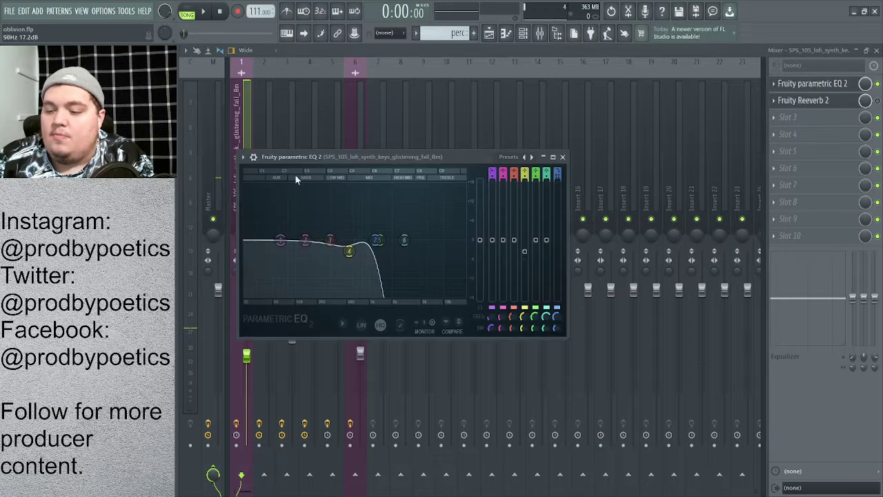
{"action": "left_click_drag", "start_coordinate": [308, 154], "coordinate": [305, 64]}
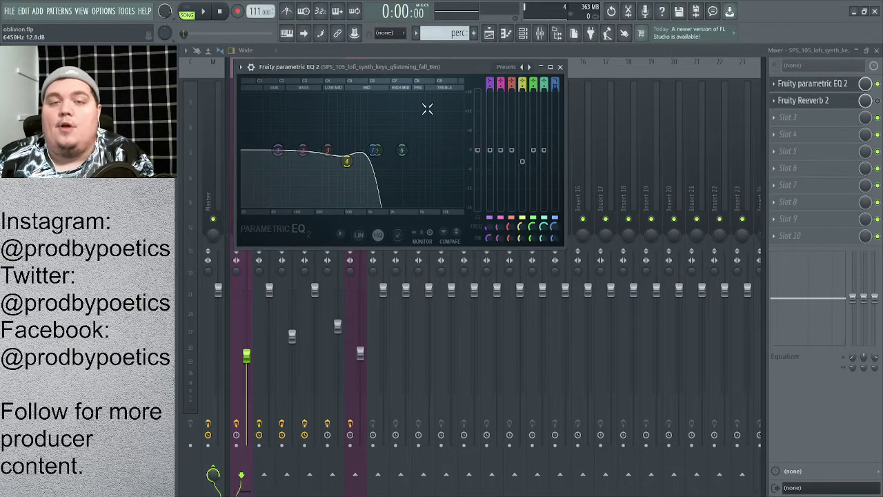
{"action": "left_click", "coordinate": [204, 14]}
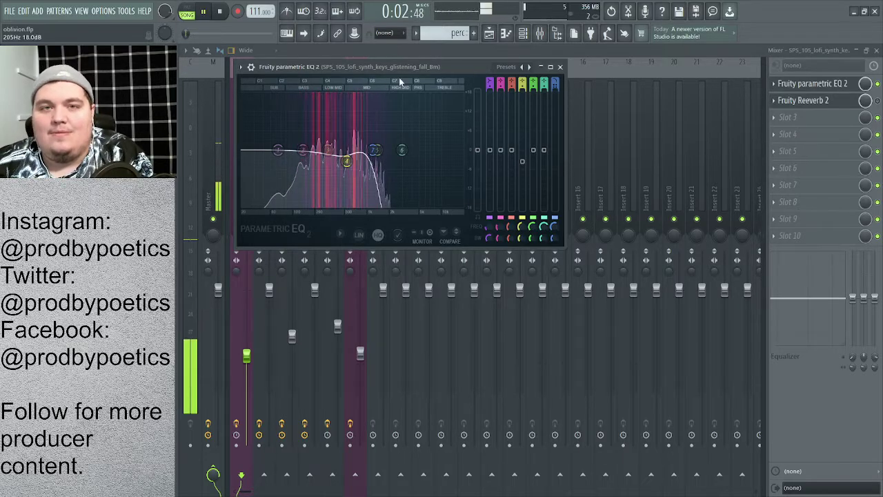
Listen to the equalized melody while checking the playlist and the mixer, and end in the playlist with playback stopped
{"action": "left_click", "coordinate": [489, 34]}
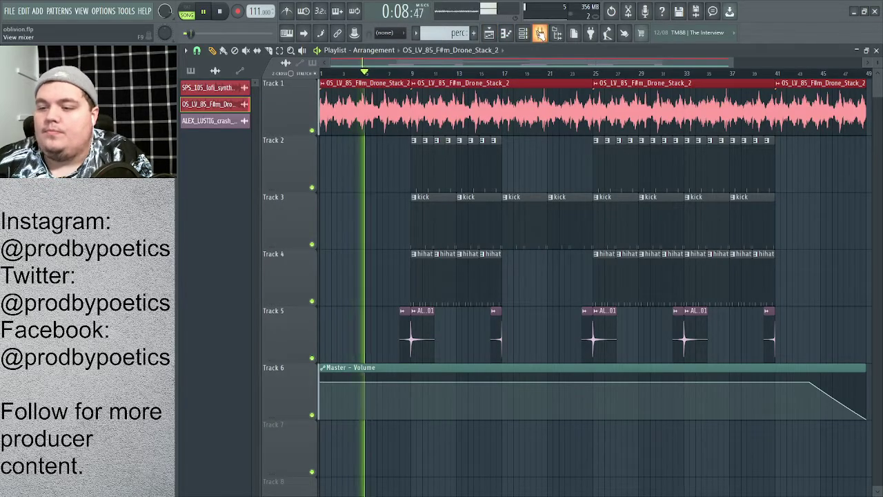
{"action": "left_click", "coordinate": [538, 33]}
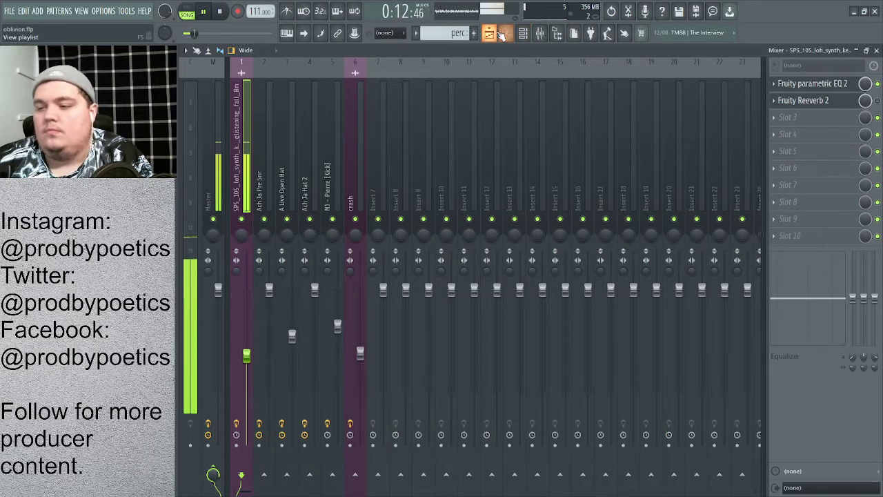
{"action": "key", "text": "space"}
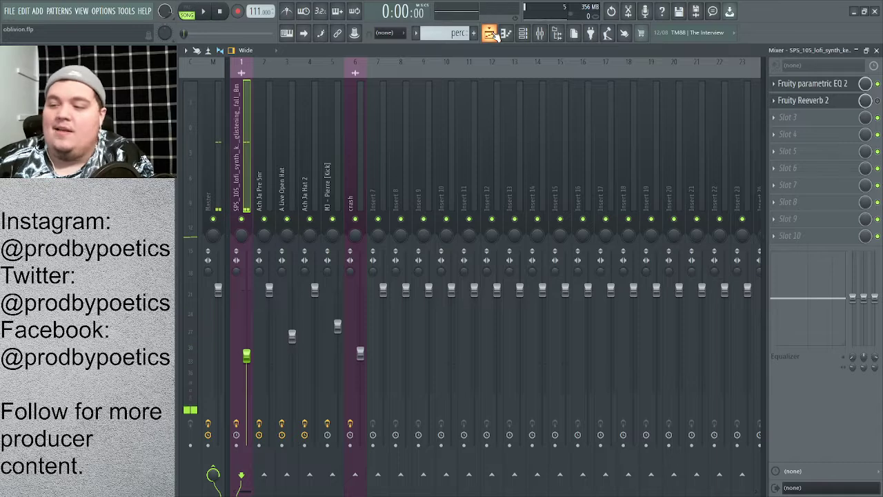
{"action": "left_click", "coordinate": [489, 33]}
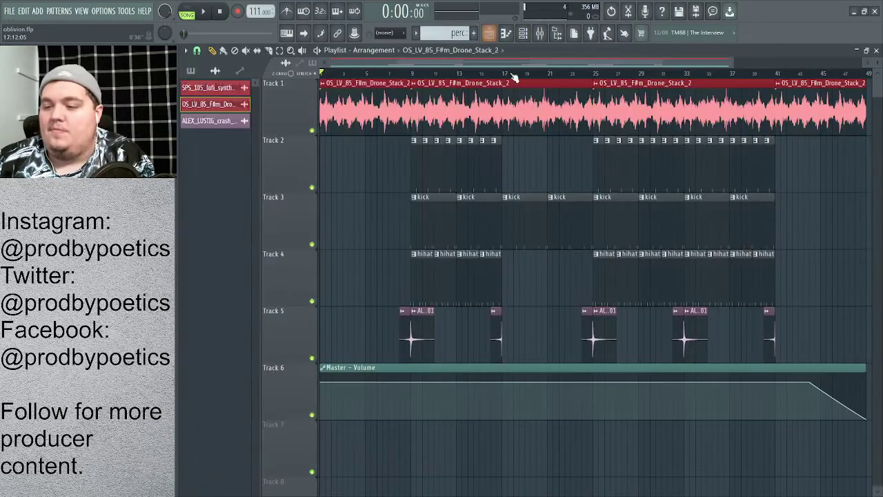
Re-enable Fruity Reeverb 2 on mixer insert 1 and examine its settings during a short playback
{"action": "left_click", "coordinate": [539, 33]}
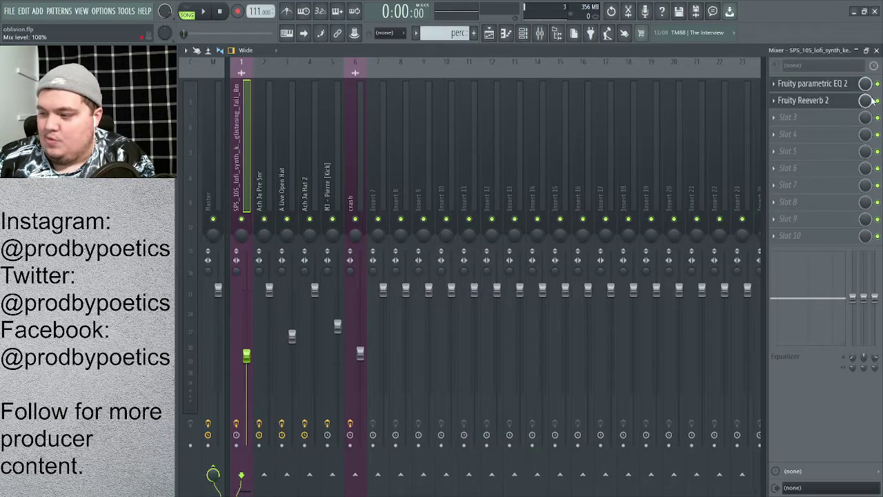
{"action": "key", "text": "space"}
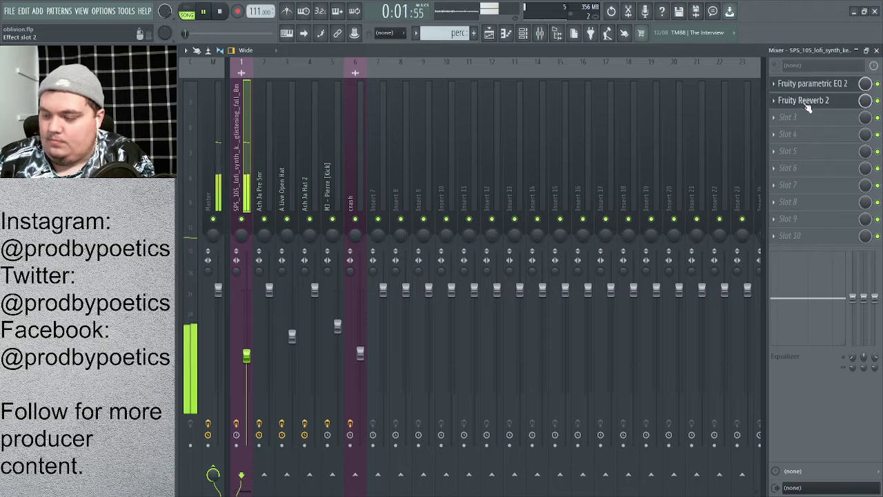
{"action": "left_click", "coordinate": [804, 100]}
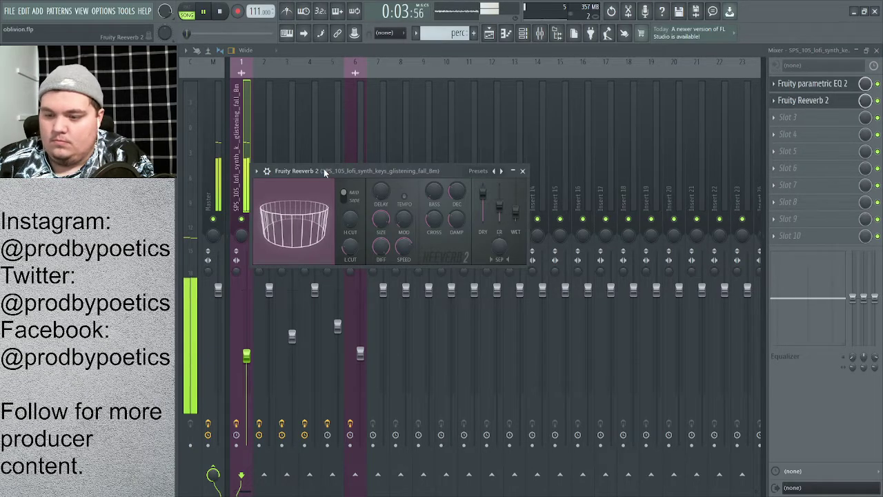
{"action": "left_click_drag", "start_coordinate": [323, 168], "coordinate": [345, 108]}
{"action": "key", "text": "space"}
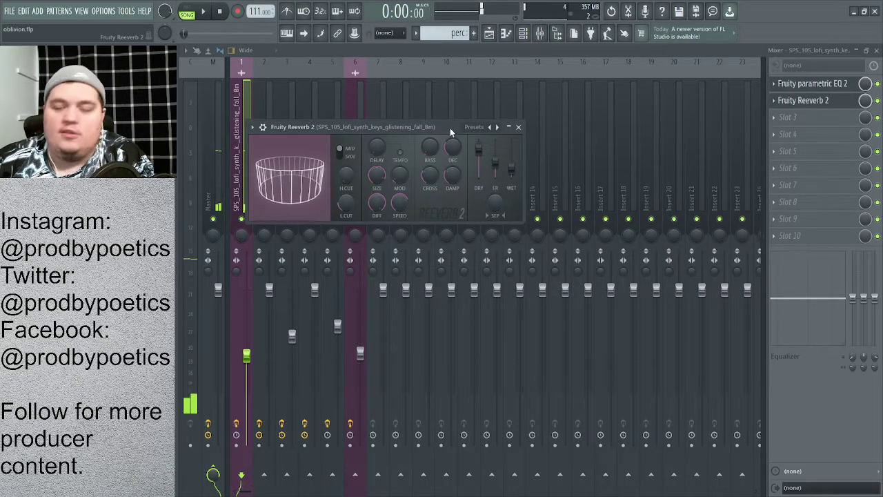
Show the kick pattern's steps in the channel rack and play it in pattern mode
{"action": "left_click", "coordinate": [488, 33]}
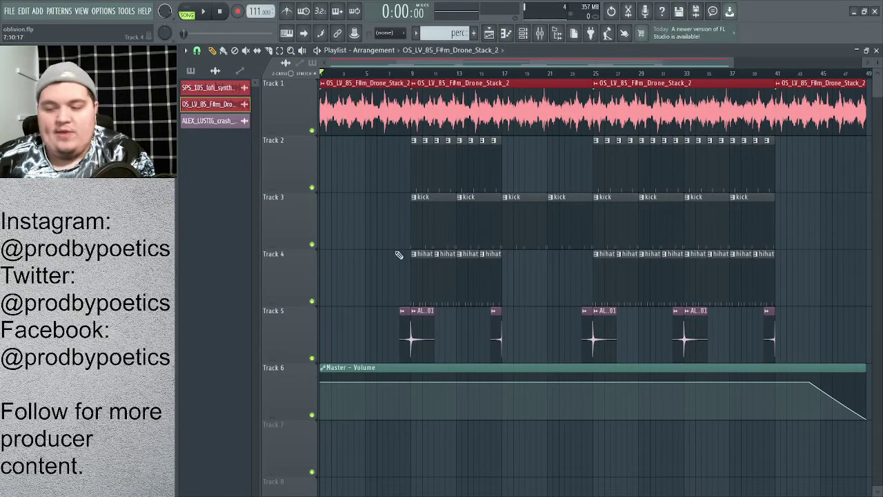
{"action": "left_click", "coordinate": [418, 198]}
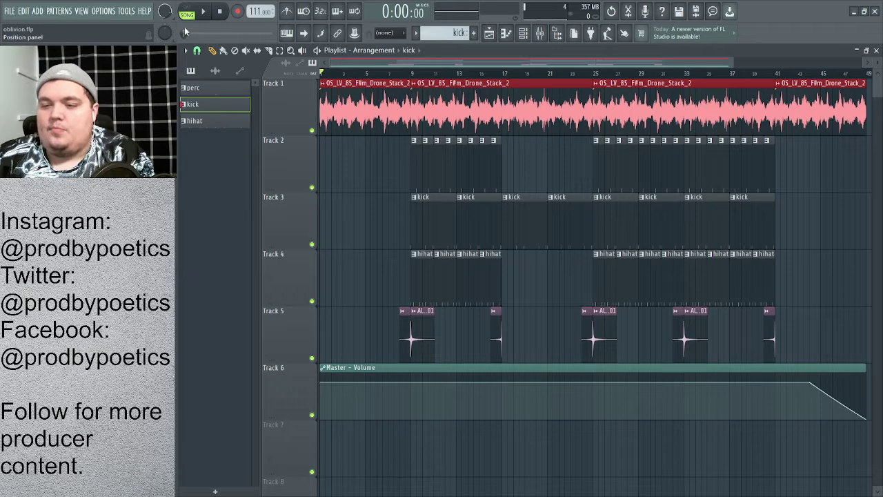
{"action": "left_click", "coordinate": [524, 33]}
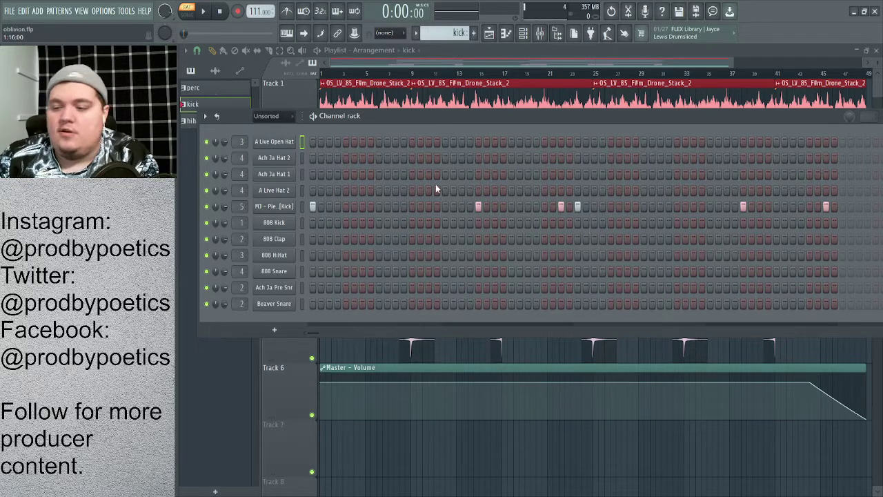
{"action": "key", "text": "space"}
Bypass Fruity parametric EQ 2, SAUSAGE FATTENER and Fruity Reeverb 2 on the kick's mixer insert and audition the dry kick
{"action": "left_click", "coordinate": [544, 36]}
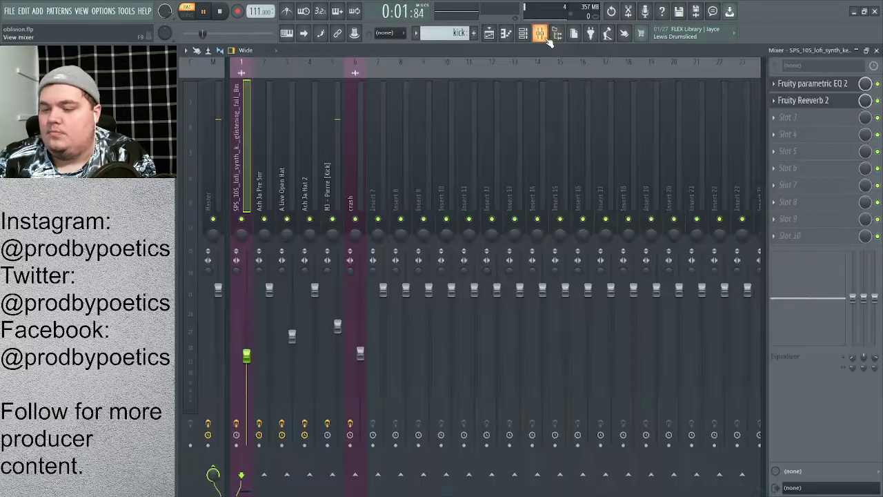
{"action": "left_click", "coordinate": [327, 172]}
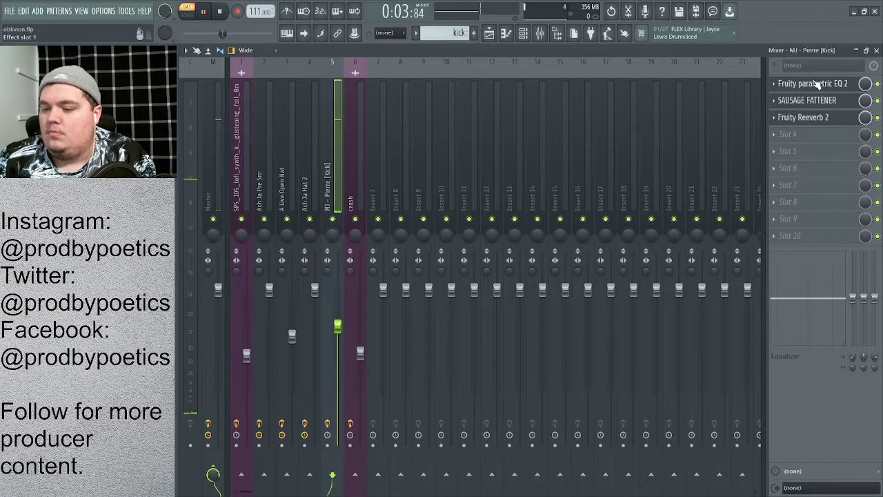
{"action": "key", "text": "space"}
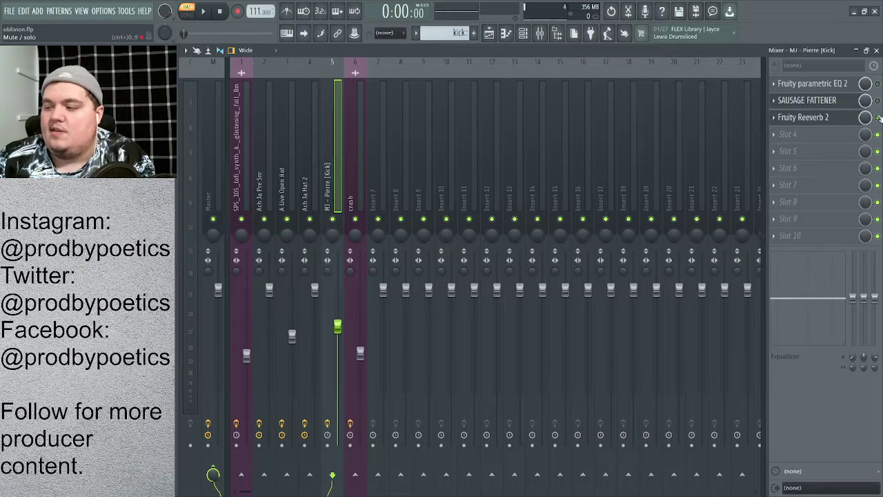
{"action": "key", "text": "space"}
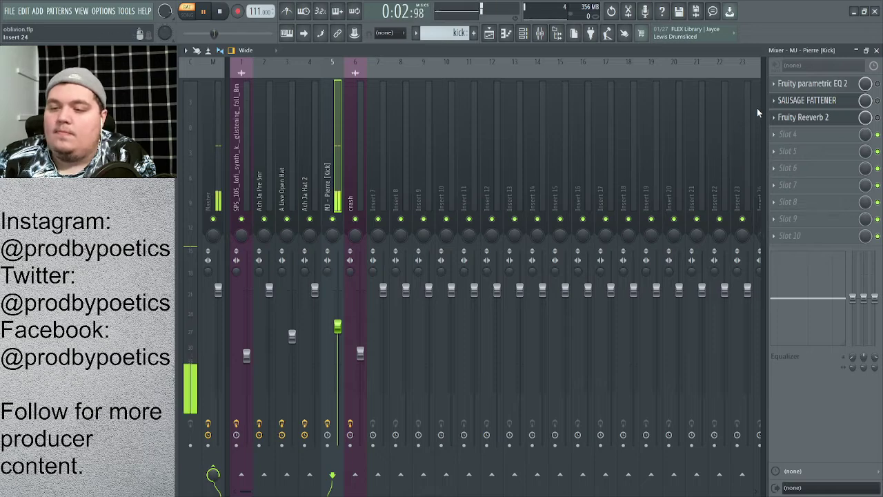
{"action": "key", "text": "space"}
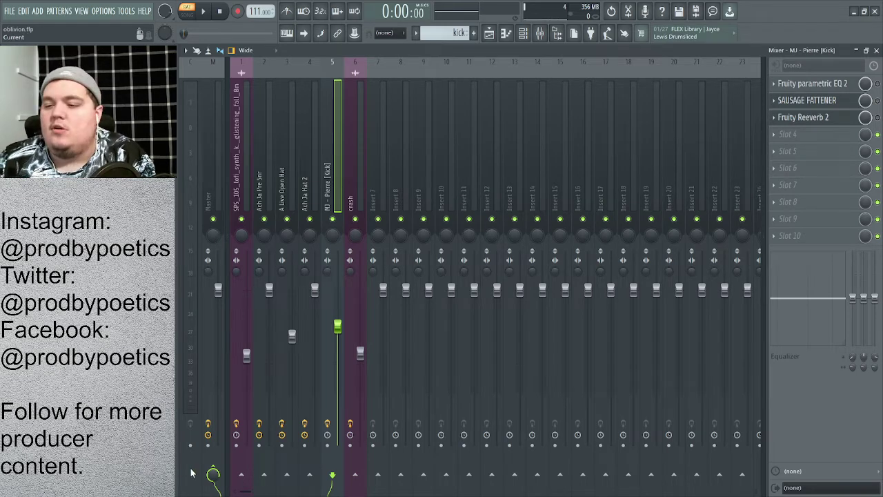
Re-enable Fruity parametric EQ 2 and SAUSAGE FATTENER on the kick's mixer insert, viewing the EQ curve
{"action": "left_click", "coordinate": [843, 84]}
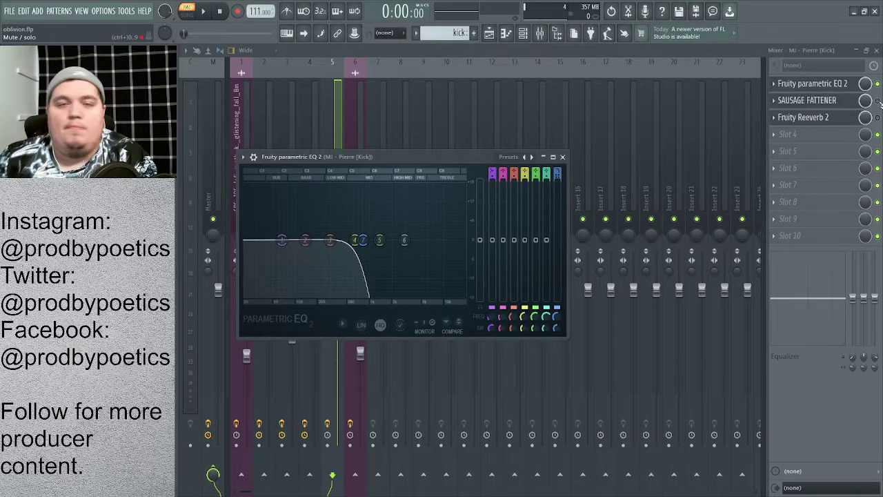
{"action": "key", "text": "Escape"}
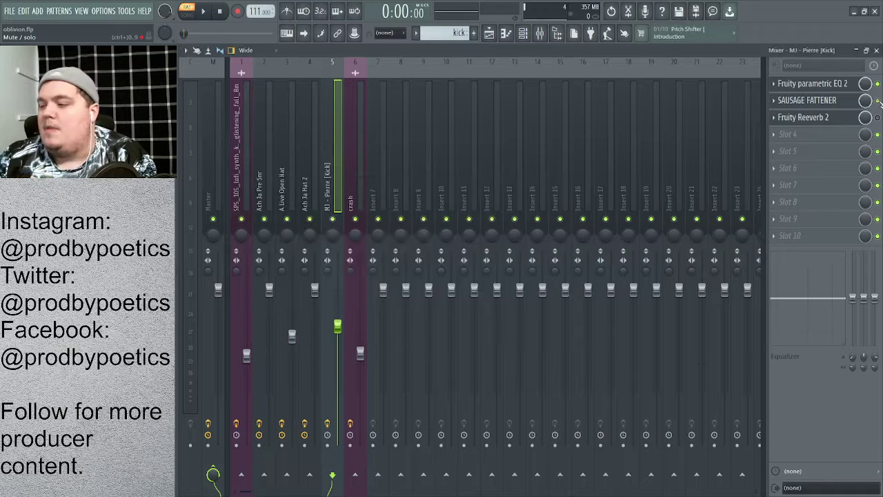
Re-enable Fruity Reeverb 2 on the kick's mixer insert, view its settings and audition the processed kick
{"action": "left_click", "coordinate": [845, 117]}
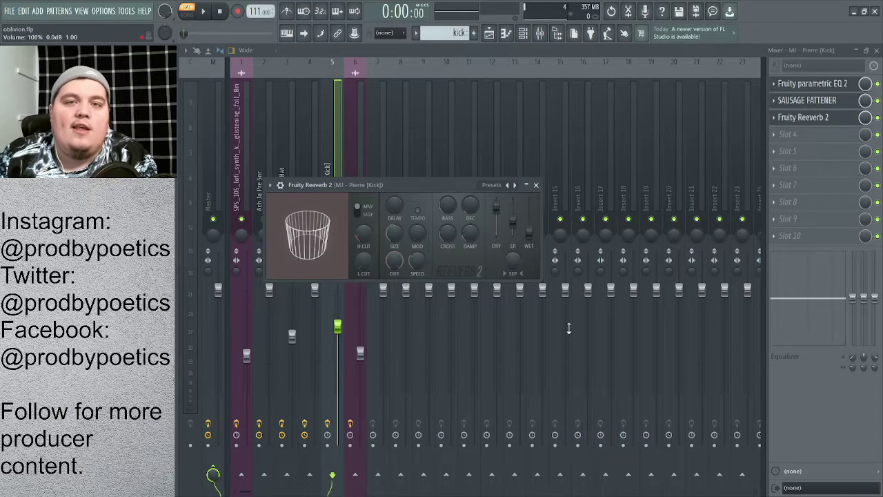
{"action": "left_click_drag", "start_coordinate": [382, 184], "coordinate": [508, 175]}
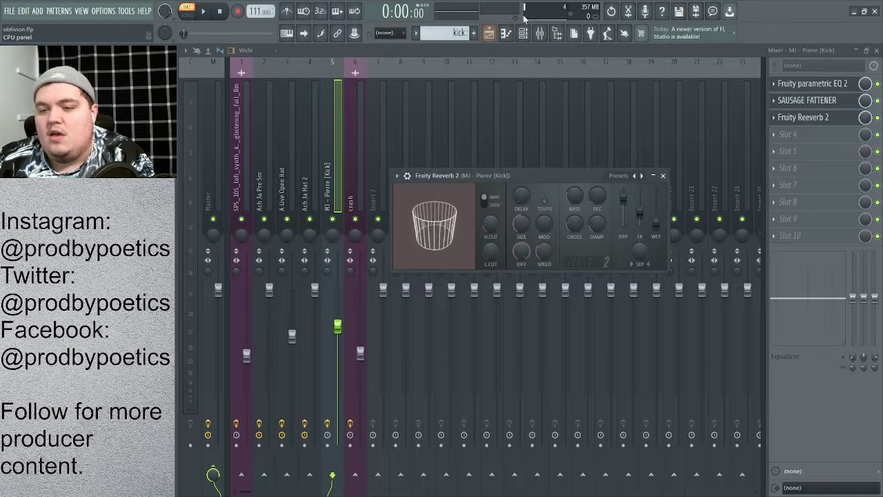
{"action": "key", "text": "space"}
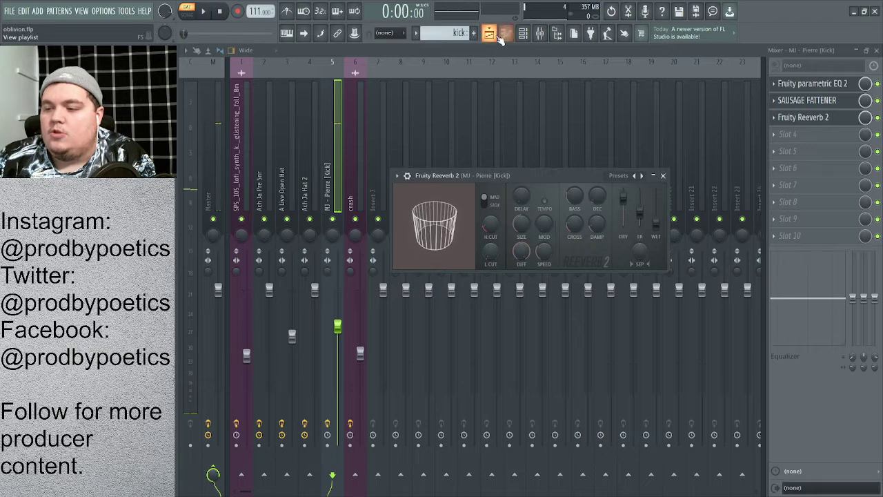
{"action": "key", "text": "space"}
Select the hihat pattern from the playlist and show its steps in the channel rack
{"action": "left_click", "coordinate": [489, 33]}
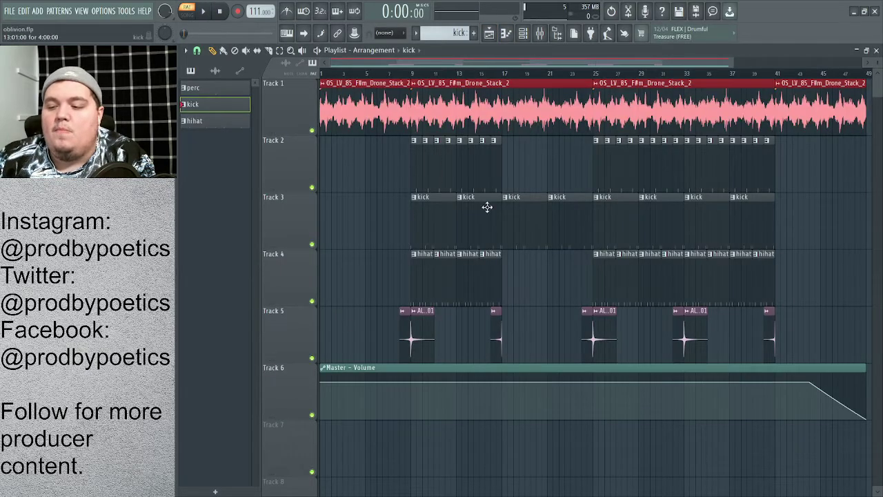
{"action": "left_click", "coordinate": [424, 276]}
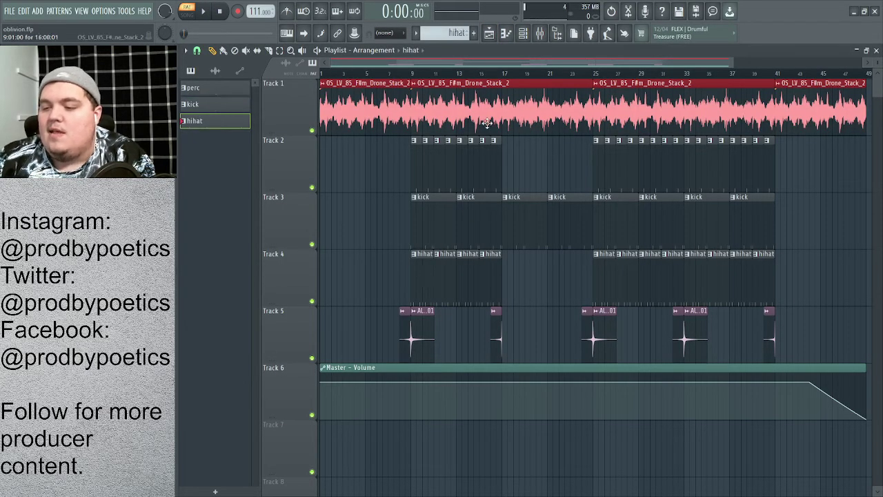
{"action": "left_click", "coordinate": [523, 33]}
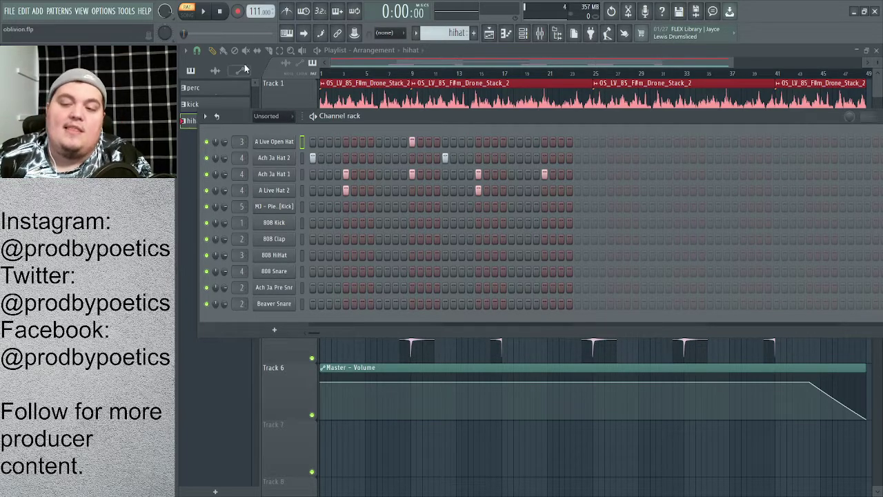
Bypass DAW Cassette, Fruity parametric EQ 2 and Fruity Reeverb 2 on the Ach Ja Hat 2 mixer insert and audition the dry hihat pattern
{"action": "left_click", "coordinate": [539, 33]}
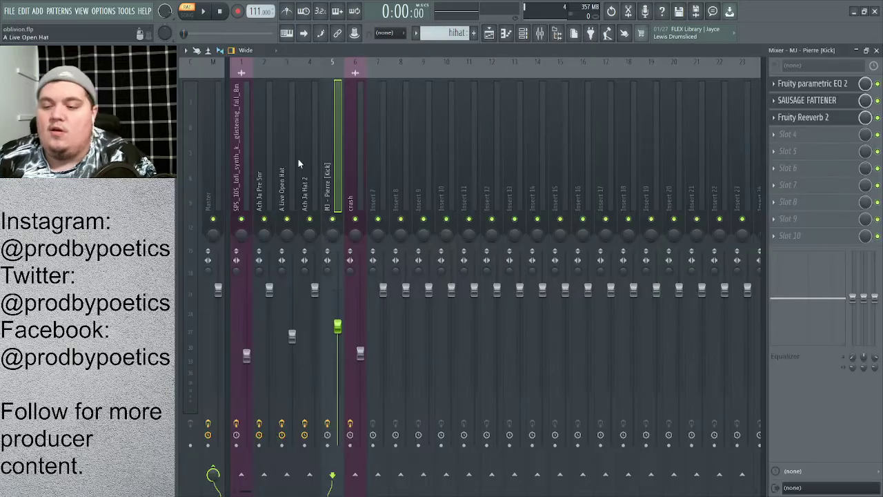
{"action": "left_click", "coordinate": [304, 155]}
{"action": "left_click", "coordinate": [285, 163]}
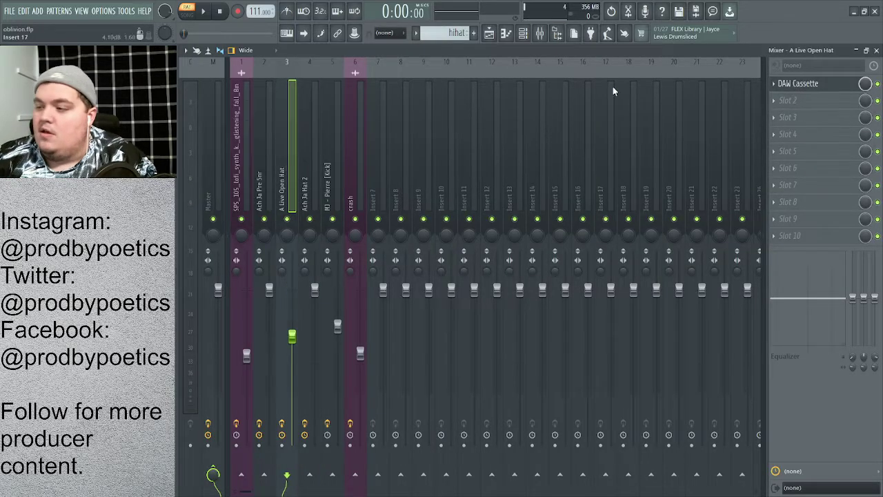
{"action": "left_click", "coordinate": [309, 135]}
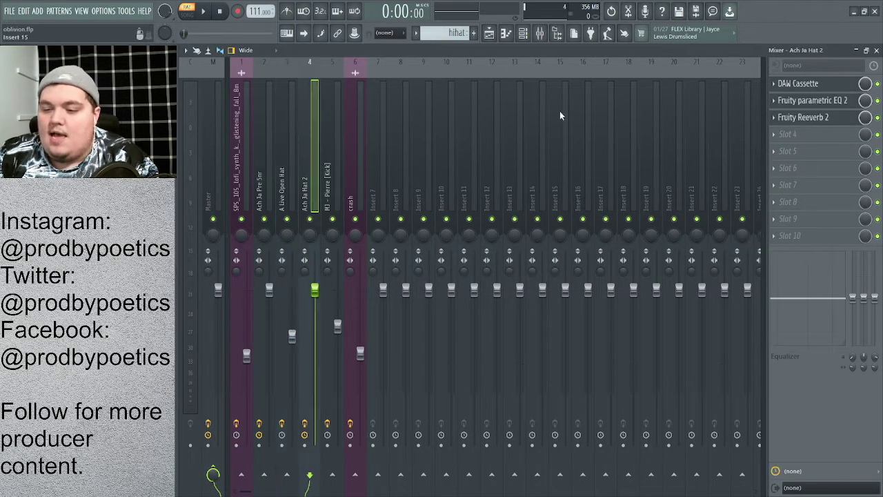
{"action": "key", "text": "space"}
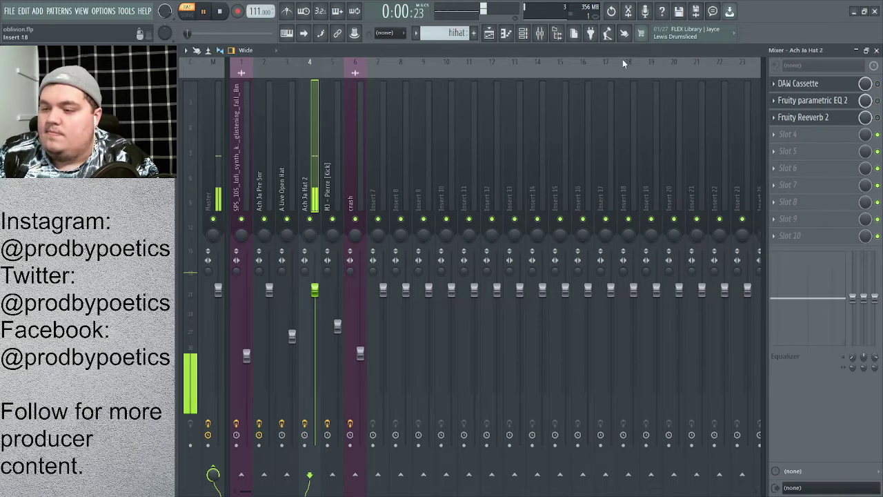
{"action": "key", "text": "F6"}
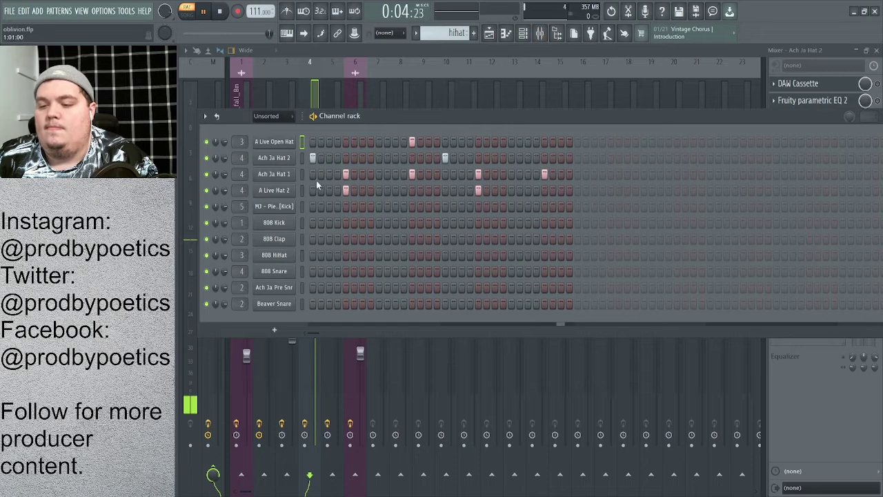
{"action": "key", "text": "space"}
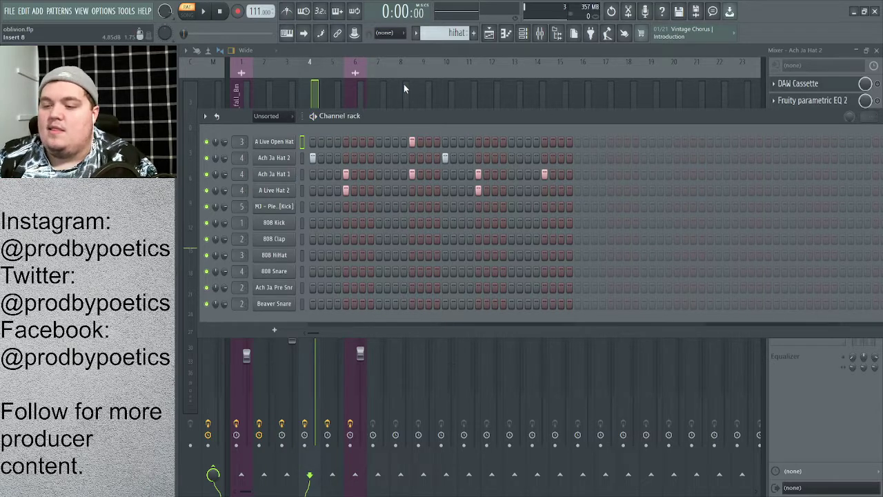
Re-enable DAW Cassette, Fruity parametric EQ 2 and Fruity Reeverb 2 on the Ach Ja Hat 2 insert, viewing each effect's settings
{"action": "left_click", "coordinate": [319, 108]}
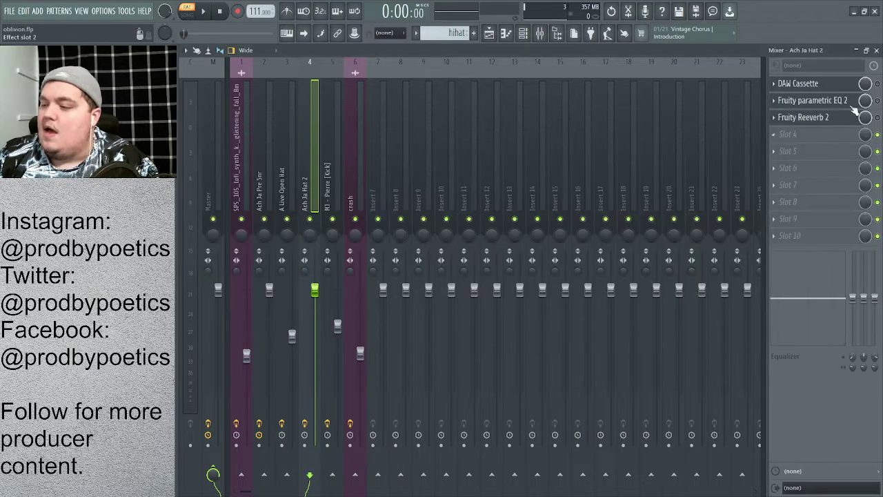
{"action": "left_click", "coordinate": [817, 84]}
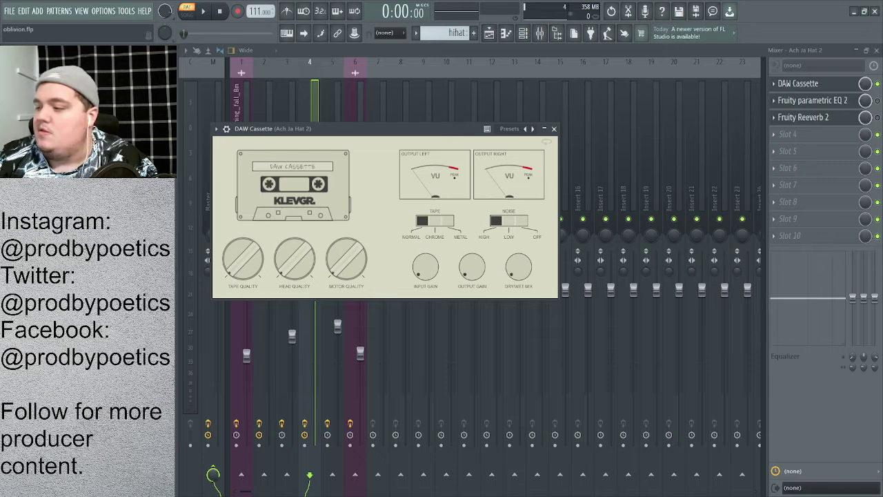
{"action": "left_click", "coordinate": [852, 104]}
{"action": "left_click", "coordinate": [851, 104]}
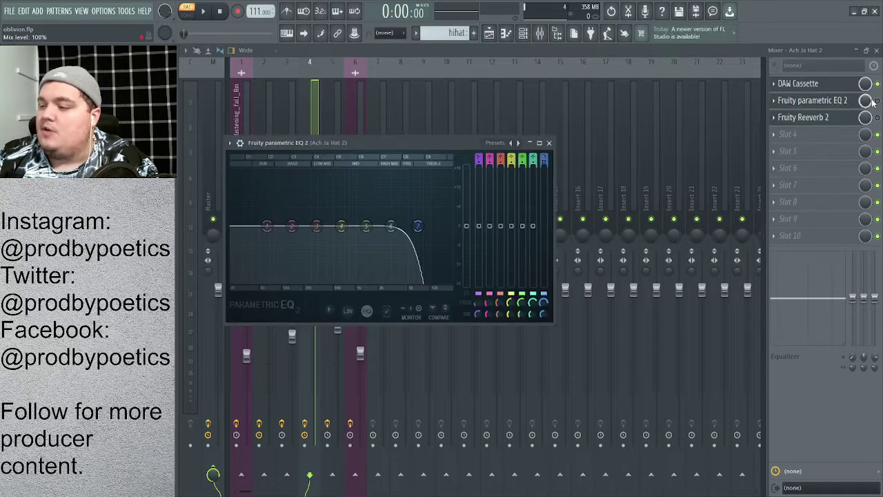
{"action": "left_click", "coordinate": [855, 102]}
{"action": "left_click", "coordinate": [845, 101]}
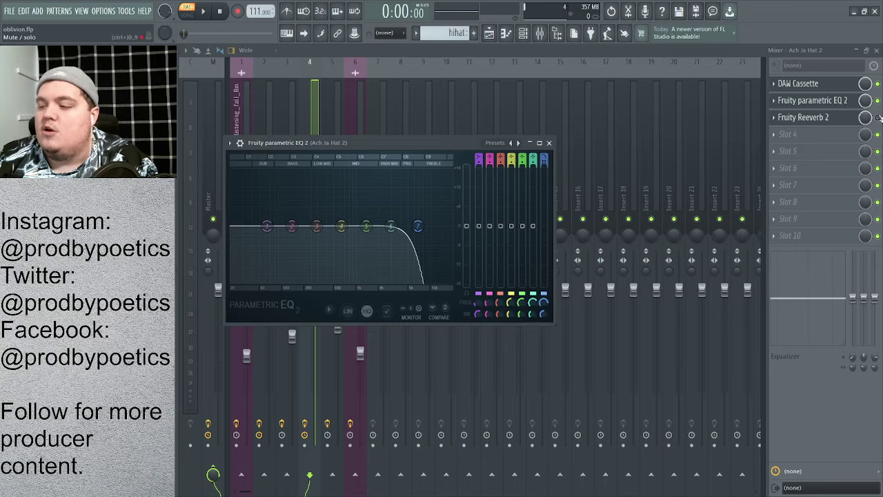
{"action": "left_click", "coordinate": [814, 118]}
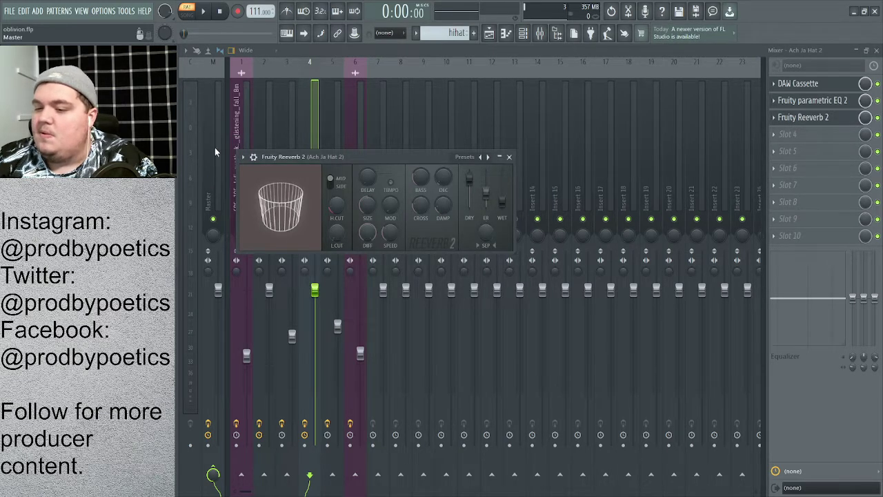
View the DAW Cassette settings on the A Live Open Hat insert and compare them with those on Ach Ja Hat 2
{"action": "left_click", "coordinate": [286, 134]}
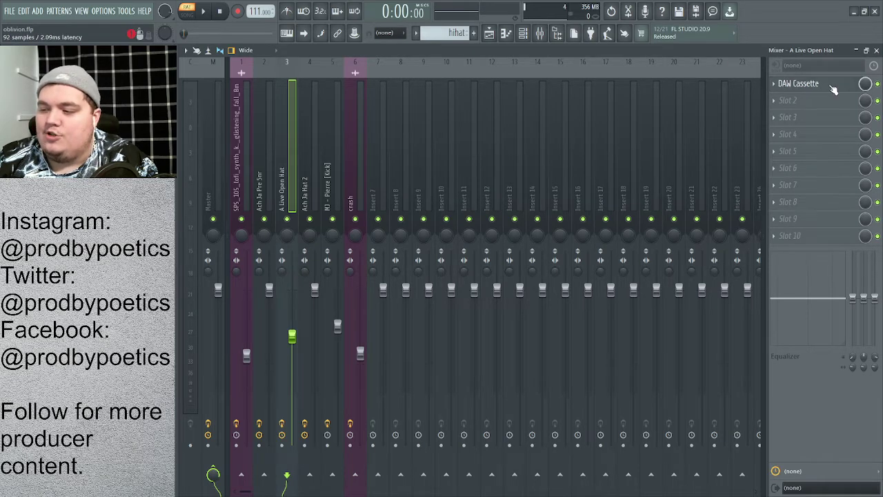
{"action": "left_click", "coordinate": [856, 85]}
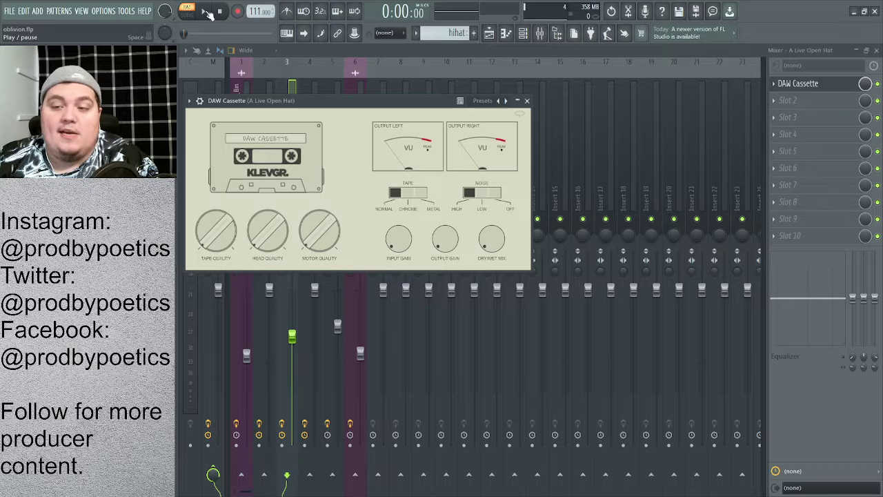
{"action": "left_click", "coordinate": [310, 87]}
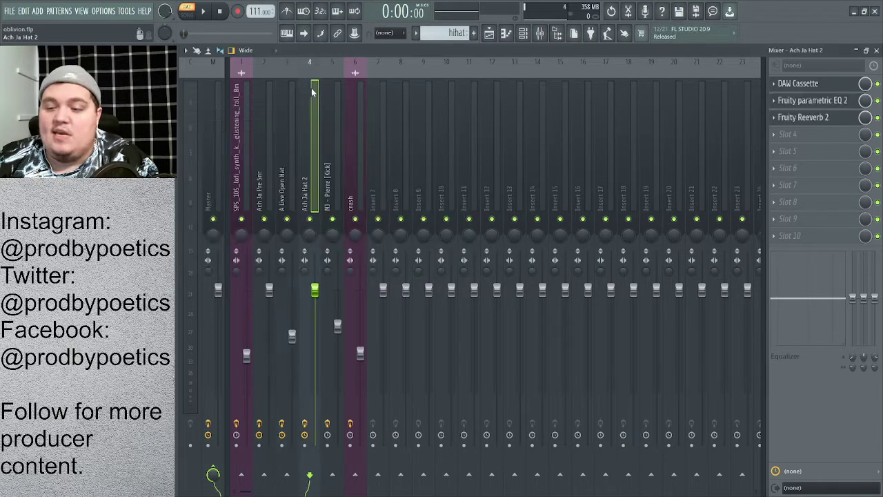
{"action": "left_click", "coordinate": [793, 85]}
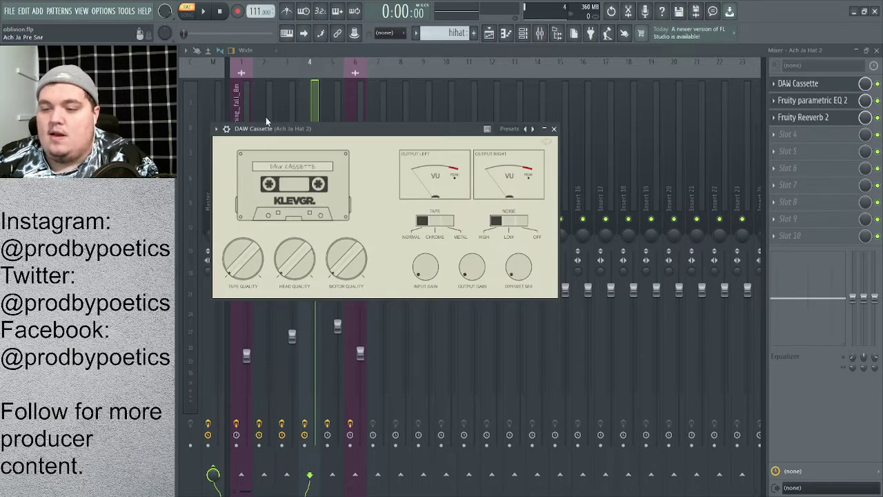
Audition the processed hihat pattern and return to the playlist
{"action": "left_click", "coordinate": [206, 13]}
{"action": "left_click", "coordinate": [315, 62]}
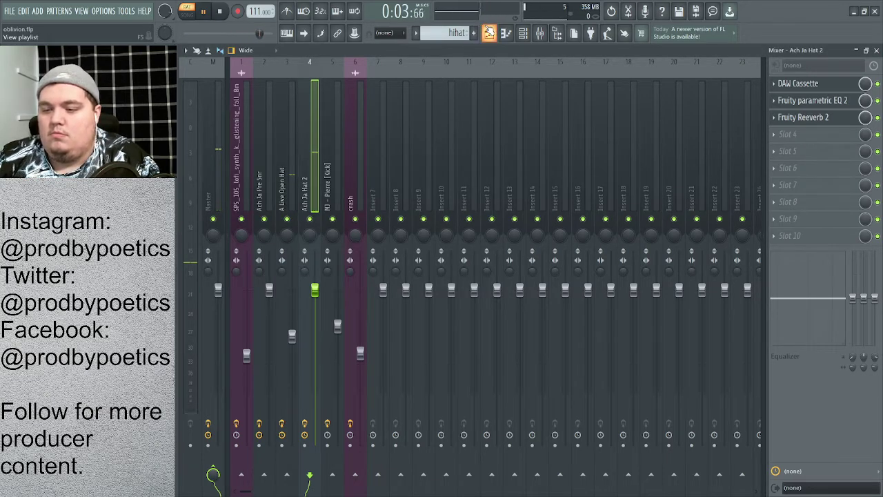
{"action": "left_click", "coordinate": [488, 33]}
{"action": "key", "text": "space"}
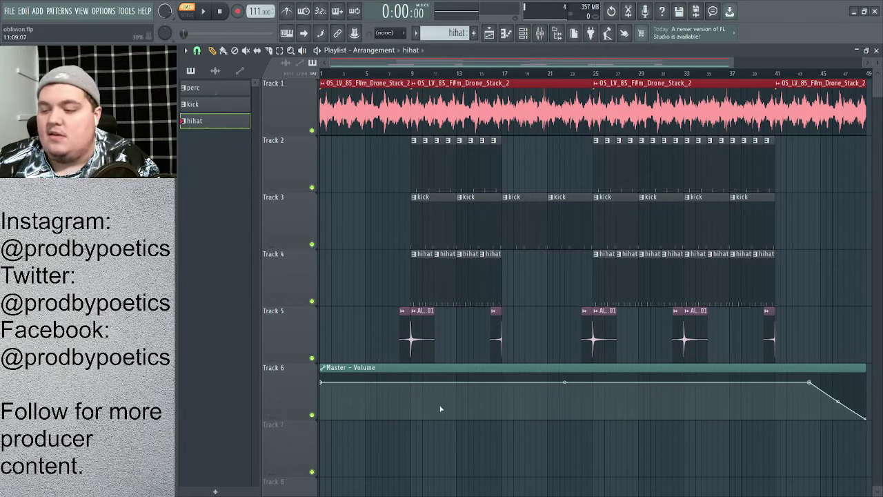
View the Fruity Reeverb 2 and Fruity parametric EQ 2 settings on the crash mixer insert
{"action": "left_click", "coordinate": [539, 33]}
{"action": "left_click", "coordinate": [351, 165]}
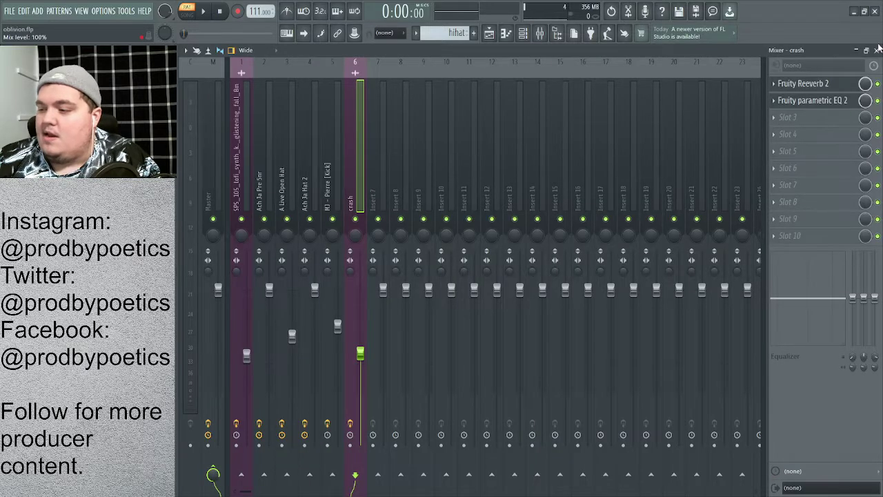
{"action": "left_click", "coordinate": [834, 84]}
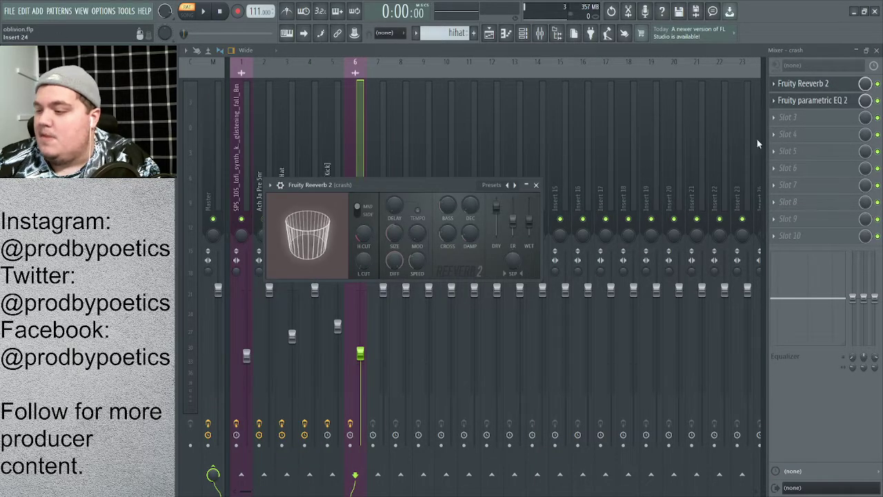
{"action": "left_click", "coordinate": [813, 100]}
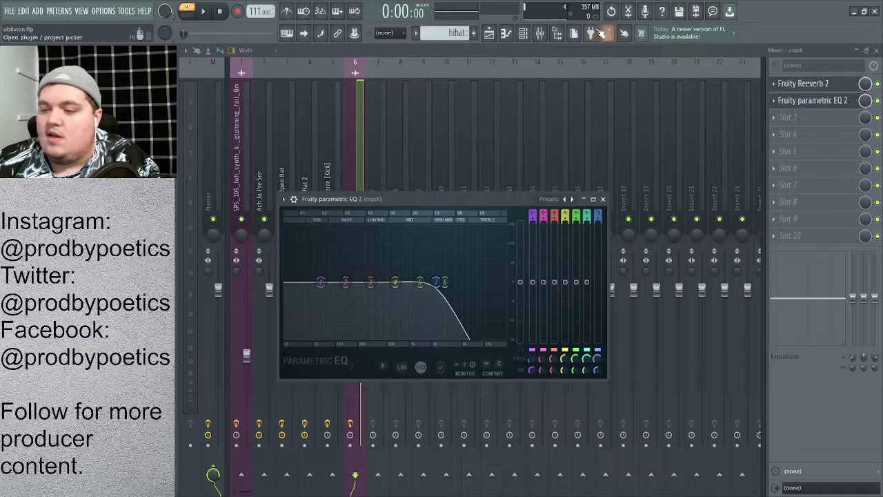
Play the arrangement in song mode from bar 8 to audition the crash build leading into the drums
{"action": "left_click", "coordinate": [491, 34]}
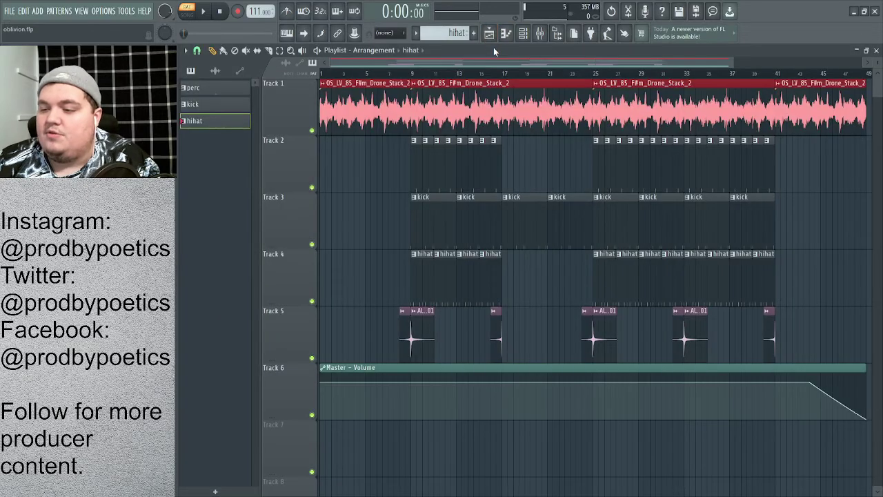
{"action": "left_click", "coordinate": [400, 74]}
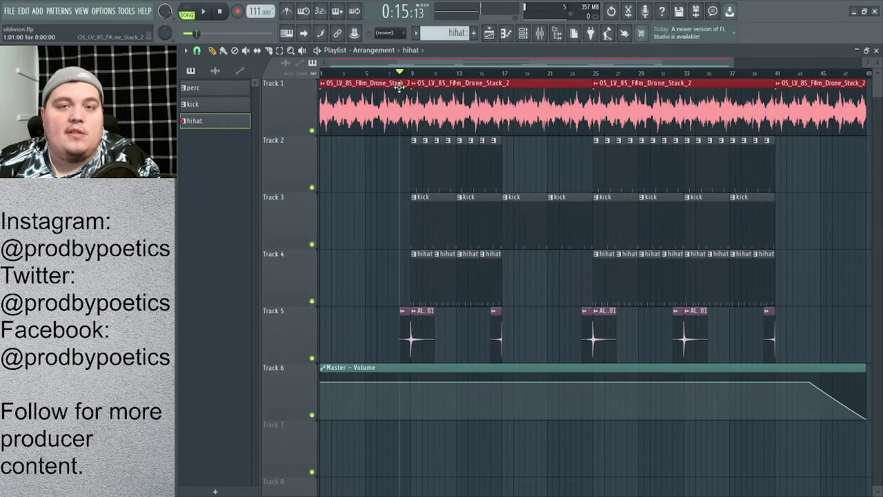
{"action": "key", "text": "space"}
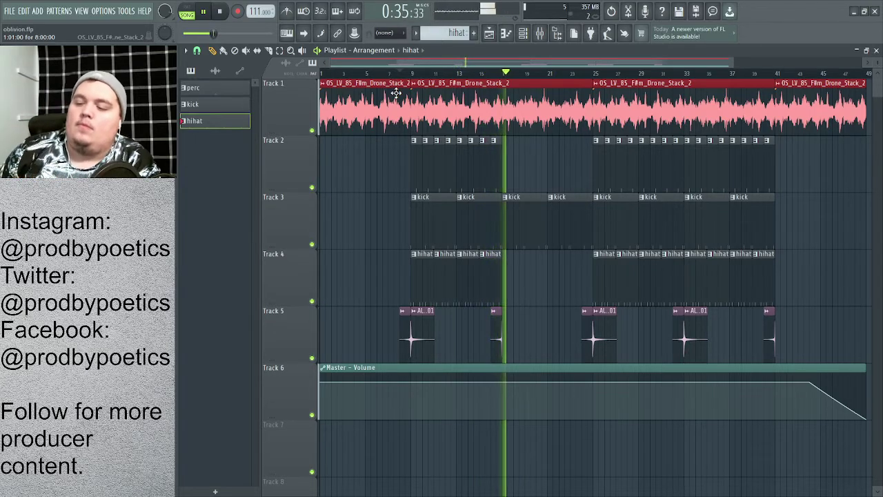
{"action": "key", "text": "space"}
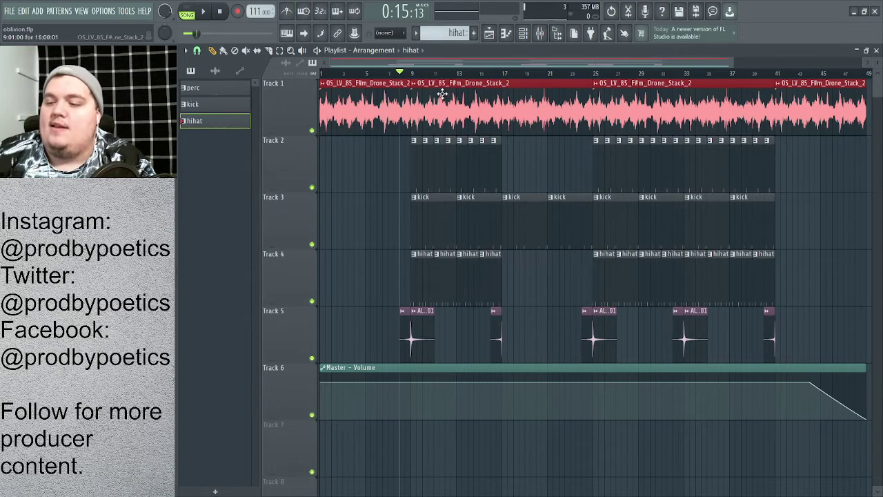
Play the arrangement from bar 16 to audition the crash build that ends the drum section
{"action": "left_click", "coordinate": [498, 73]}
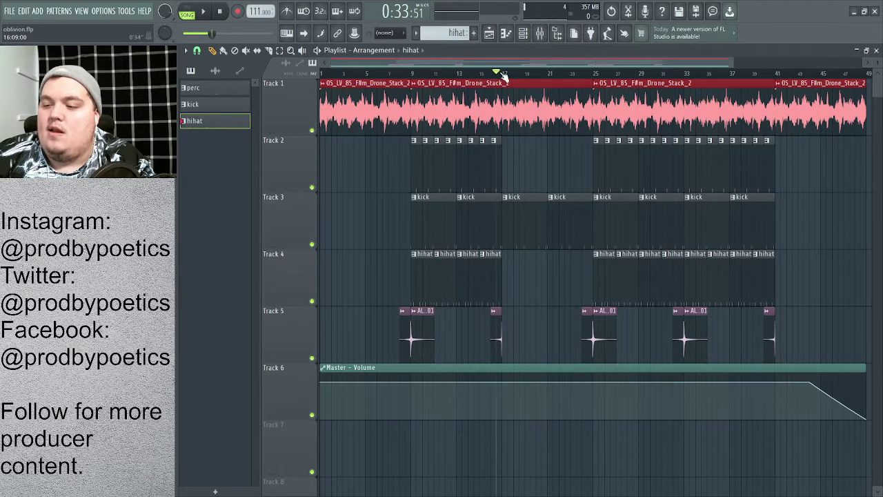
{"action": "left_click", "coordinate": [204, 14]}
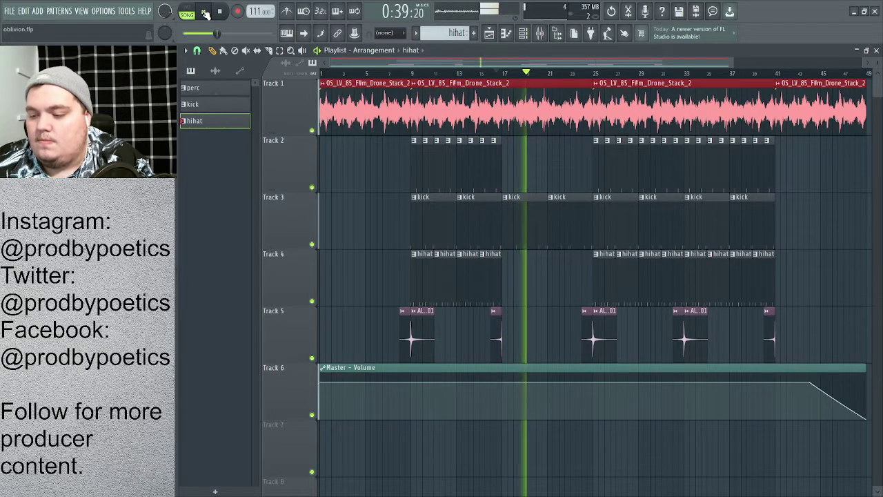
{"action": "left_click", "coordinate": [205, 14]}
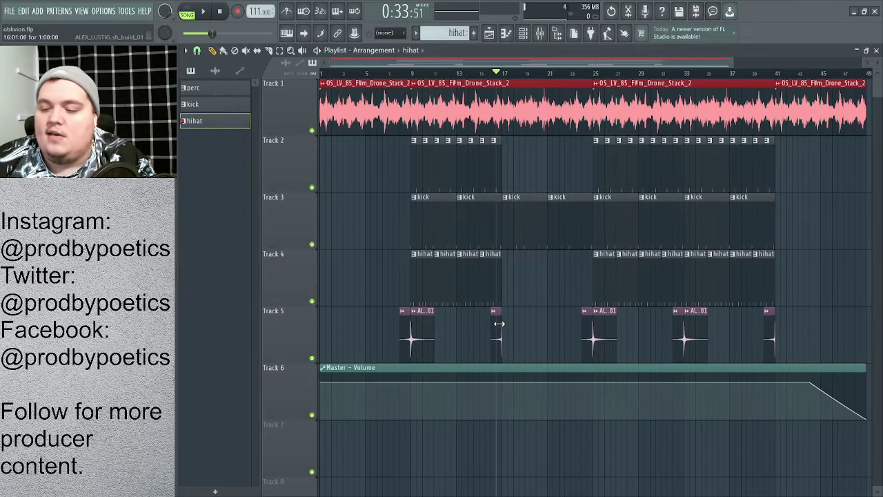
Examine the waveforms of the crash build clips on Track 5 at bars 16 and 9 up close
{"action": "left_click", "coordinate": [290, 51]}
{"action": "left_click_drag", "start_coordinate": [483, 316], "coordinate": [564, 364]}
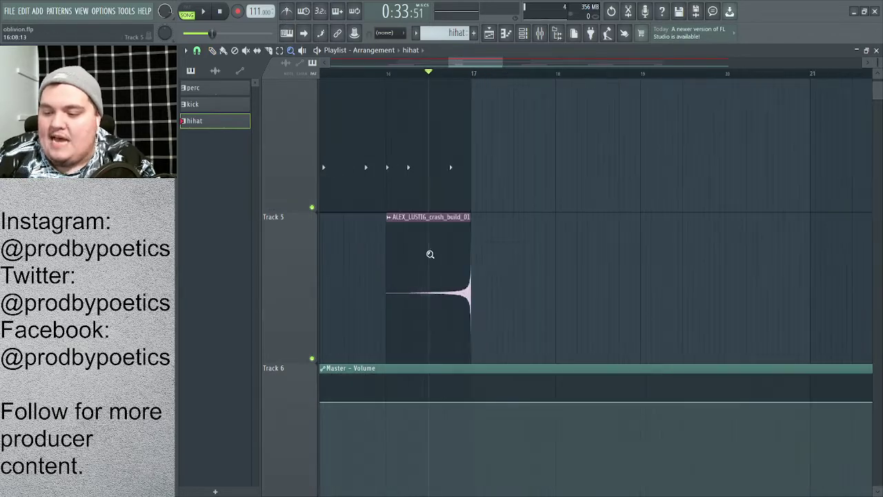
{"action": "scroll", "coordinate": [536, 250], "scroll_direction": "down", "scroll_amount": 6}
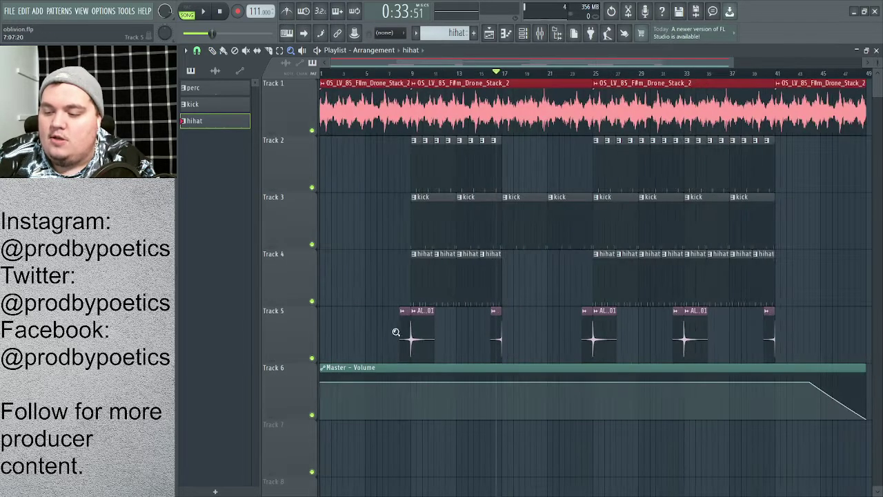
{"action": "left_click_drag", "start_coordinate": [398, 311], "coordinate": [426, 274]}
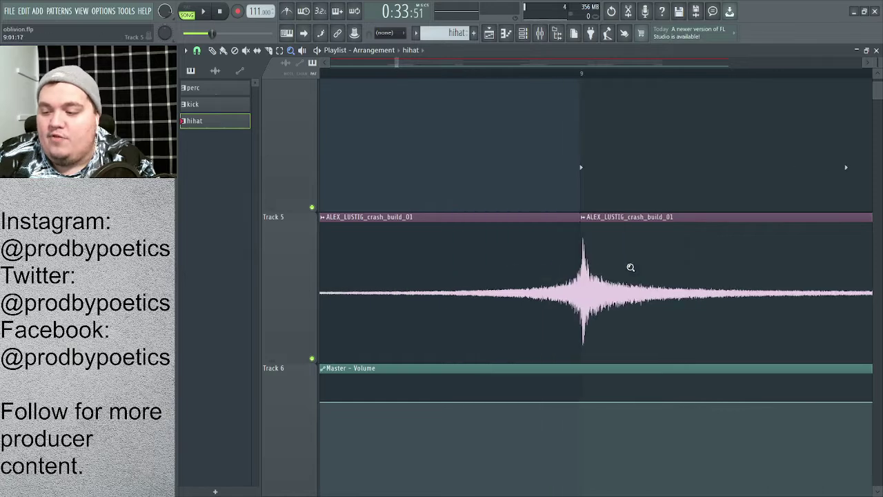
{"action": "left_click", "coordinate": [575, 250]}
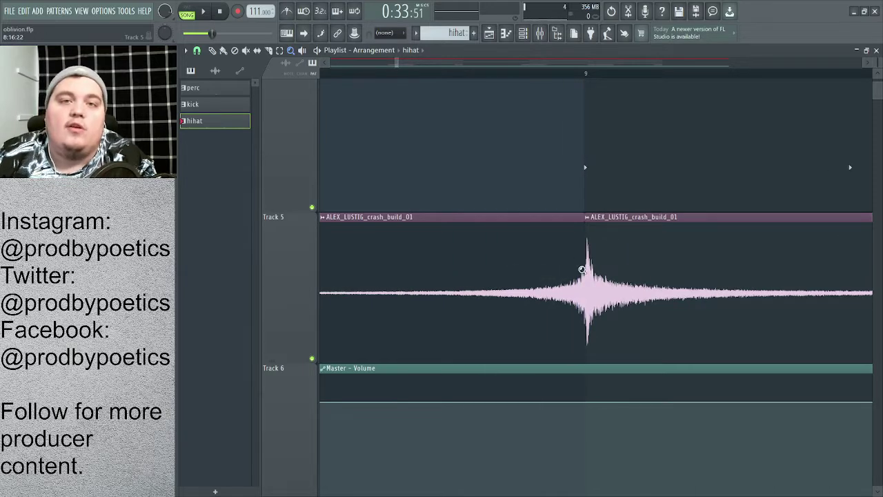
{"action": "right_click", "coordinate": [582, 269]}
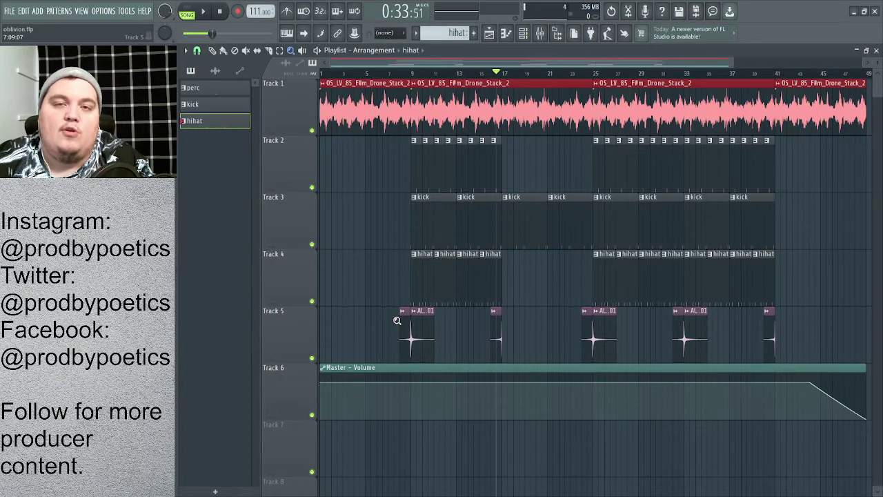
Examine the crash build clip at bar 16 and the kick-only break between bars 17 and 25 up close
{"action": "left_click_drag", "start_coordinate": [462, 308], "coordinate": [518, 361]}
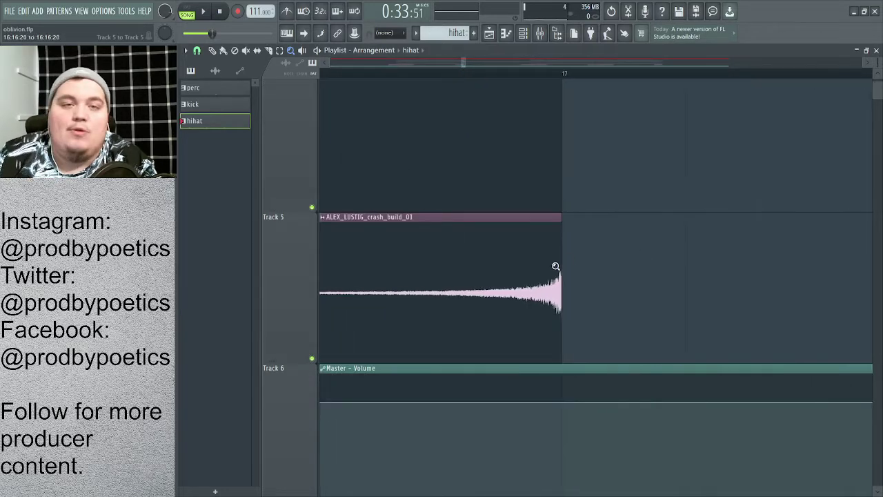
{"action": "right_click", "coordinate": [555, 266]}
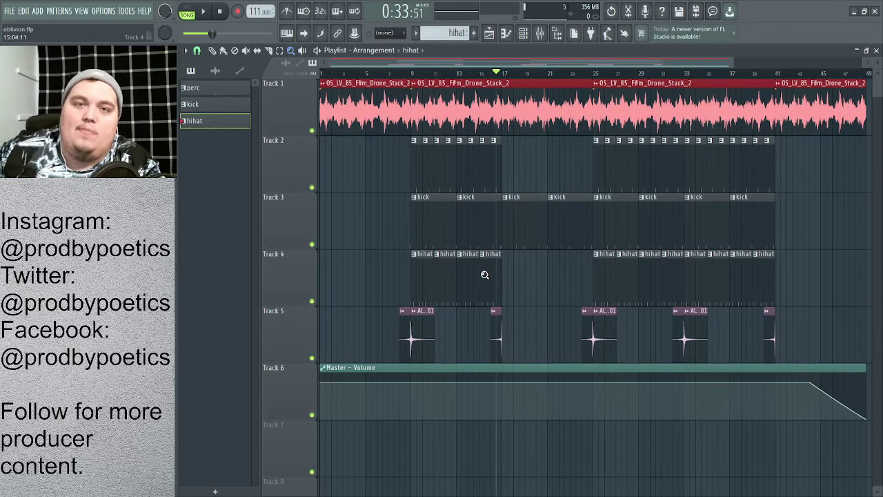
{"action": "left_click_drag", "start_coordinate": [491, 138], "coordinate": [613, 316]}
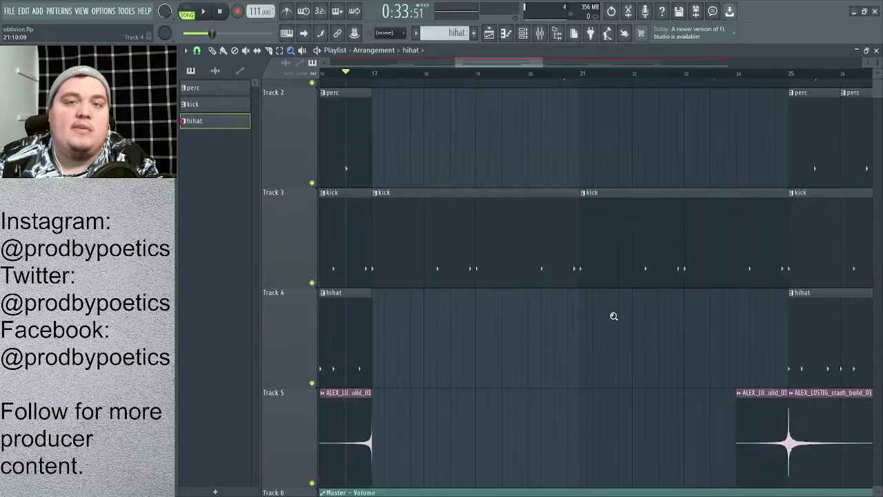
{"action": "left_click_drag", "start_coordinate": [365, 130], "coordinate": [793, 486]}
{"action": "right_click", "coordinate": [745, 421]}
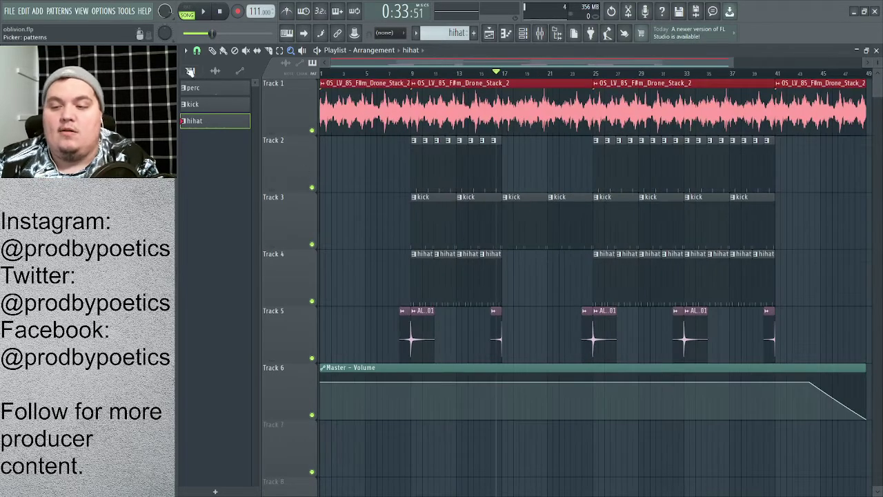
Play the arrangement from bar 16 through the kick-only break, and play the second drum section from bar 25 to bar 41
{"action": "left_click", "coordinate": [204, 16]}
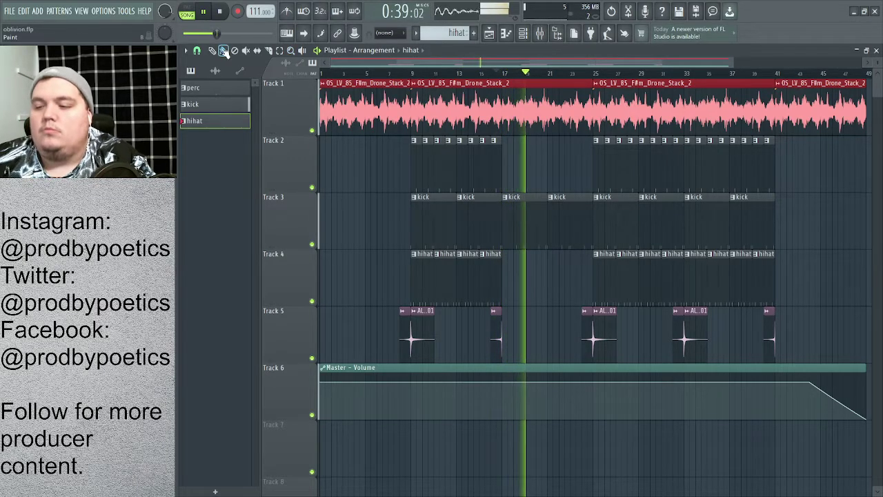
{"action": "left_click_drag", "start_coordinate": [490, 63], "coordinate": [589, 65]}
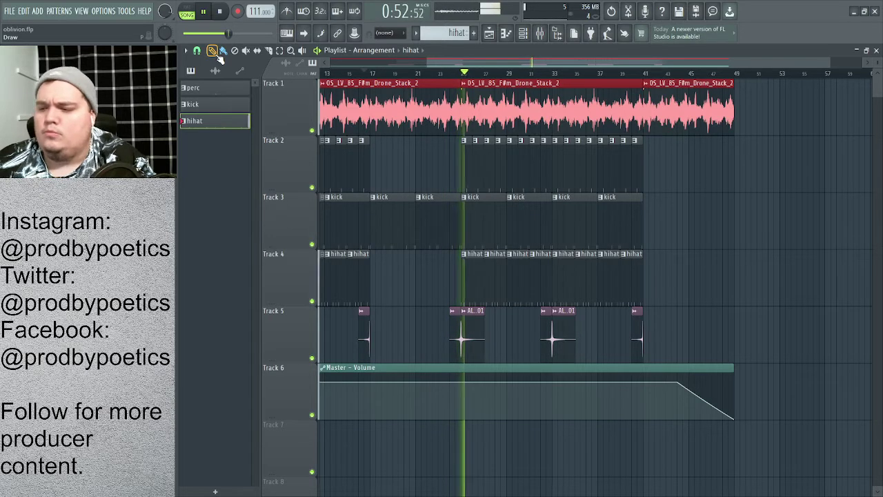
{"action": "key", "text": "space"}
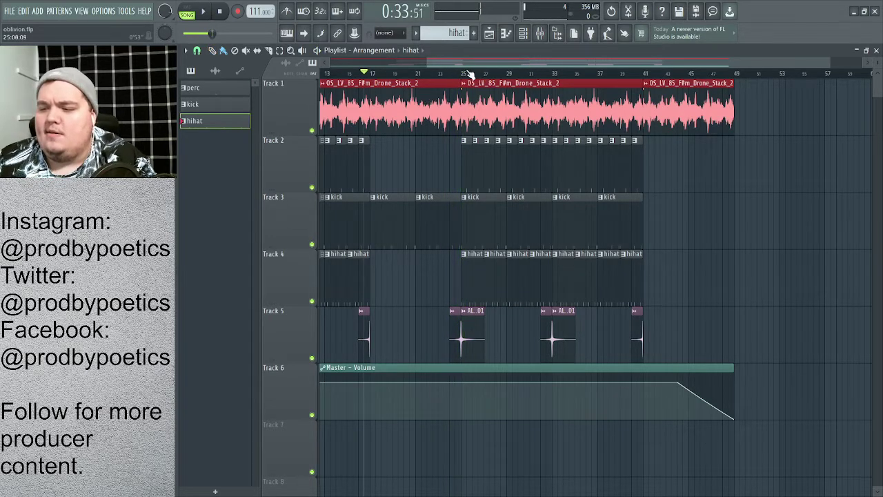
{"action": "left_click_drag", "start_coordinate": [468, 73], "coordinate": [656, 259]}
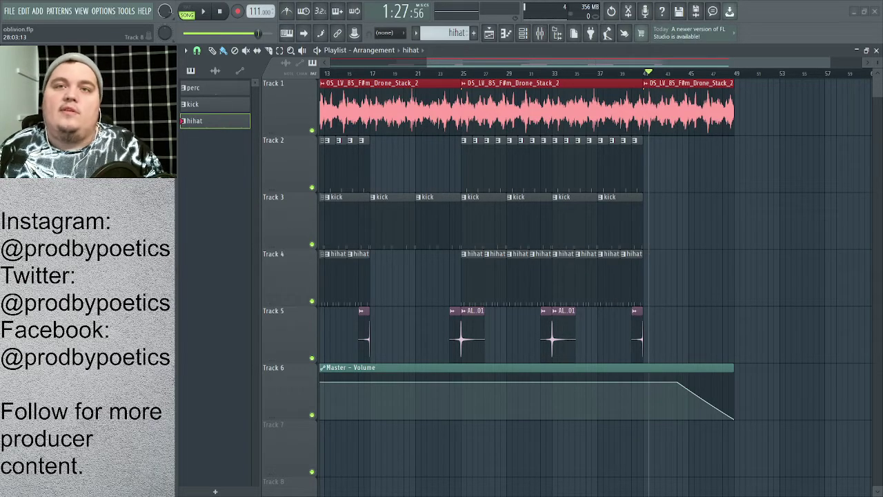
Save the project
{"action": "key", "text": "ctrl+s"}
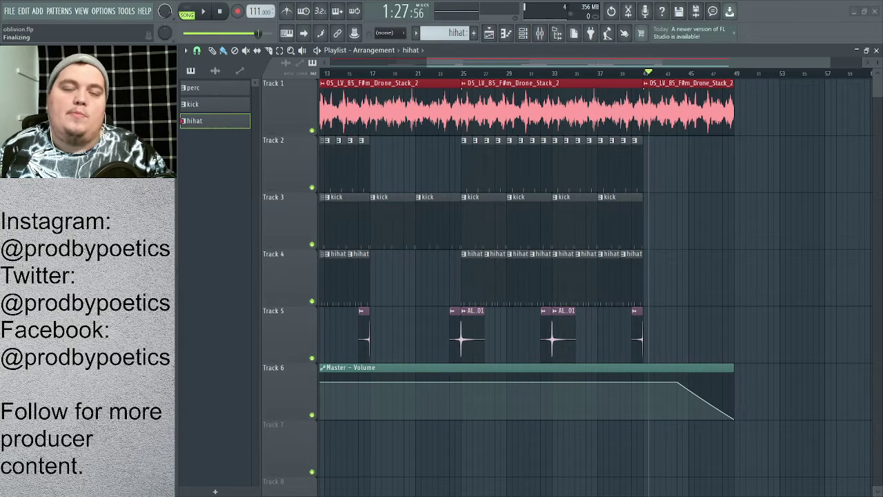